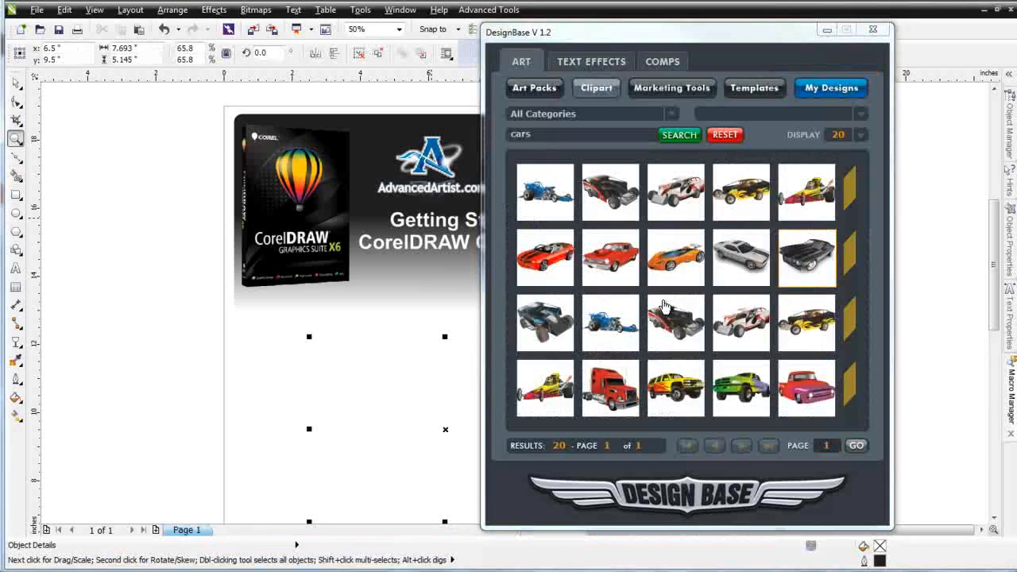
Move the black car clipart to the area below the product box and rotate it about 10.1 degrees.
drag(455, 396, 344, 367)
click(345, 366)
drag(467, 310, 443, 302)
click(360, 398)
drag(360, 398, 379, 393)
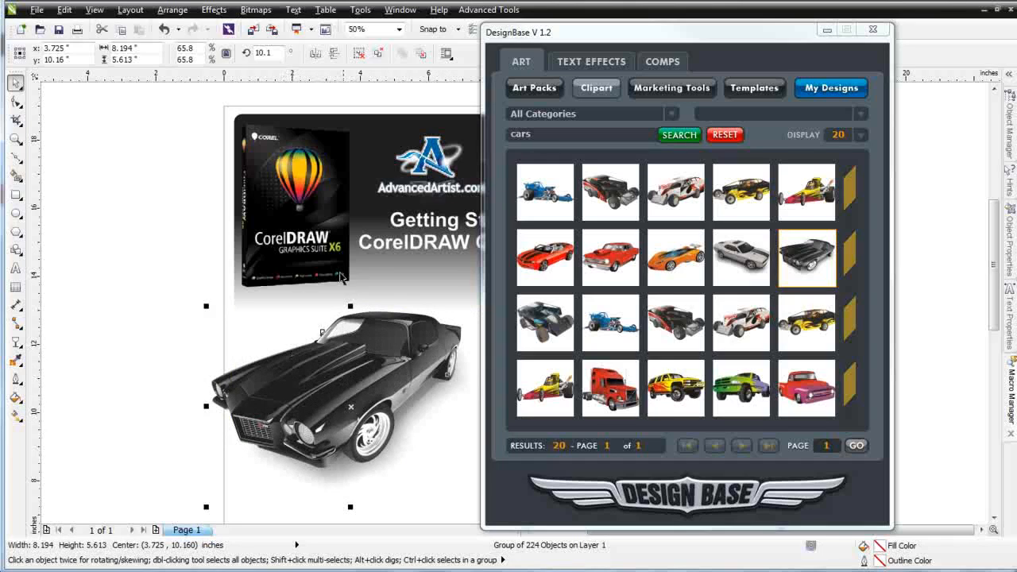
Filter the clipart library to the Monochrome category and open the preview of the Animal_02 tiger.
click(672, 114)
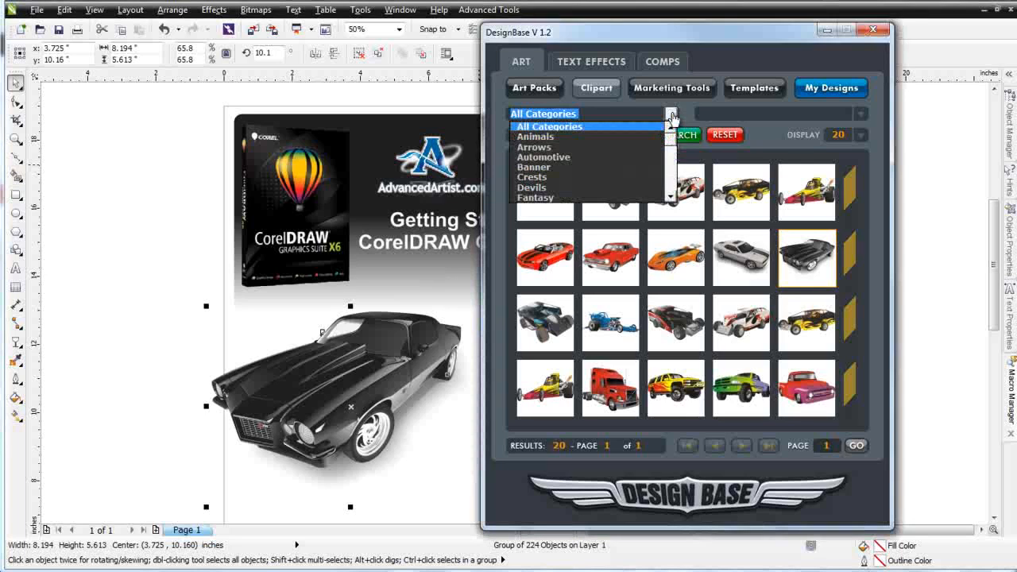
drag(673, 143, 676, 167)
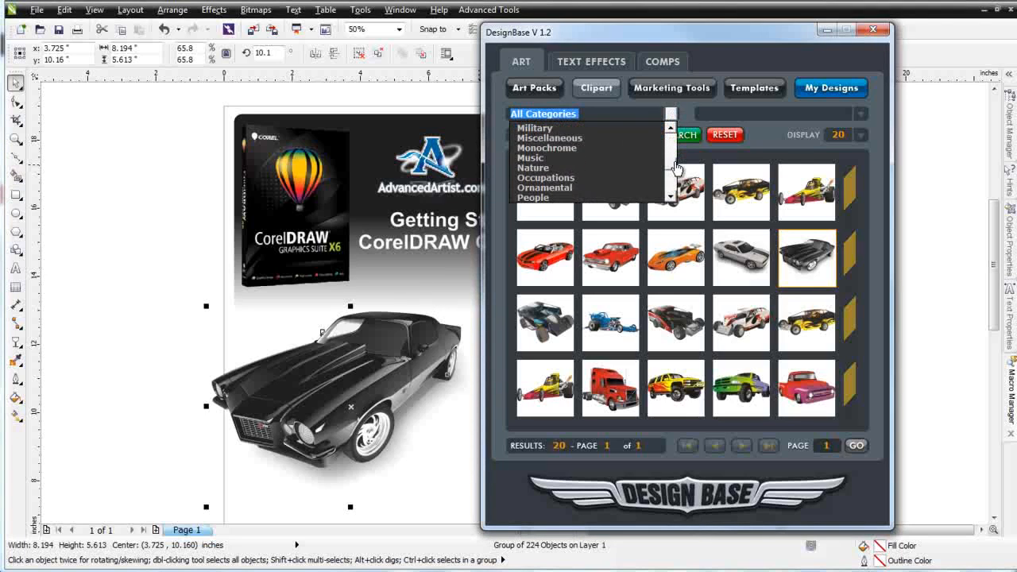
click(569, 148)
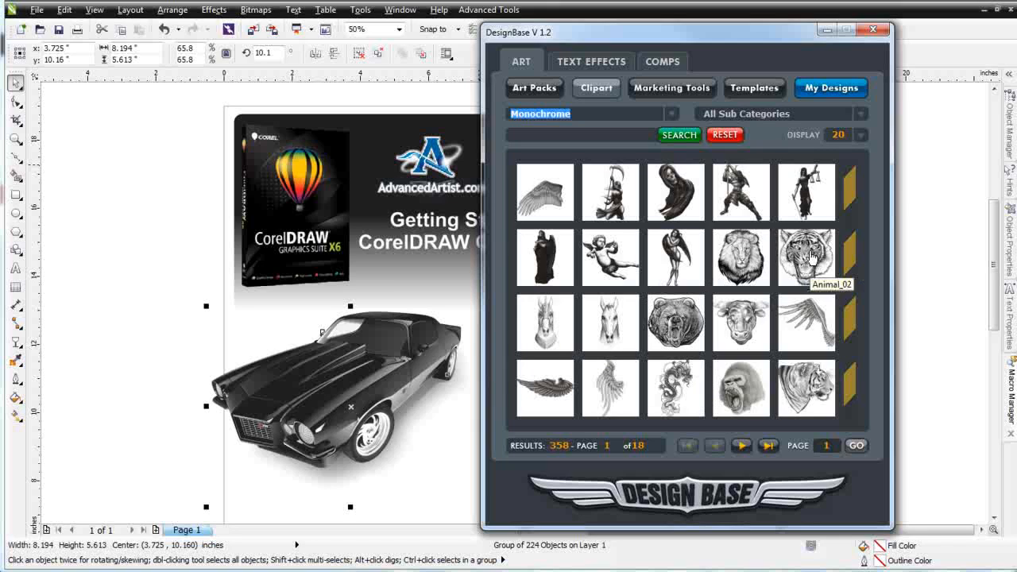
click(810, 256)
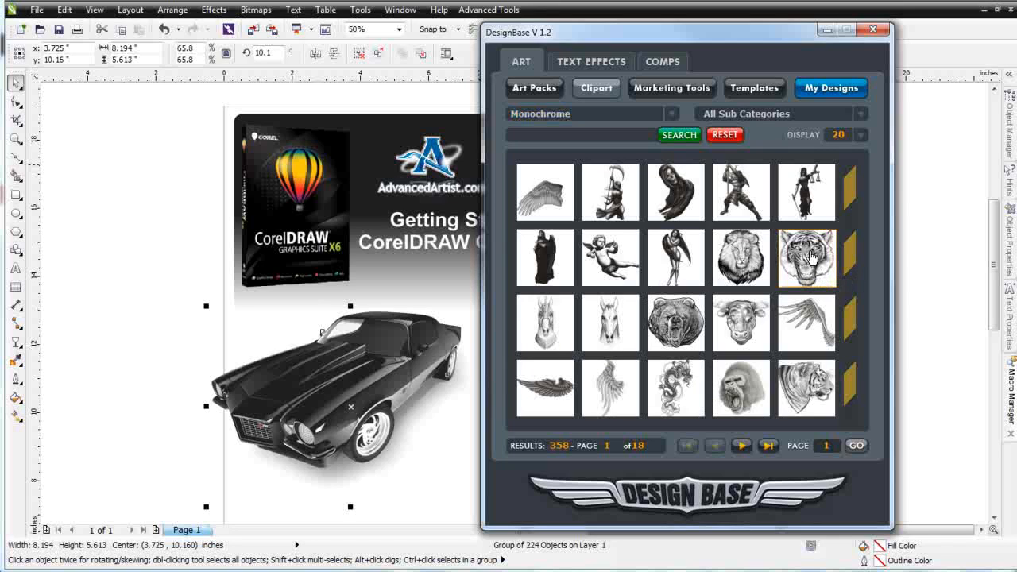
double_click(810, 256)
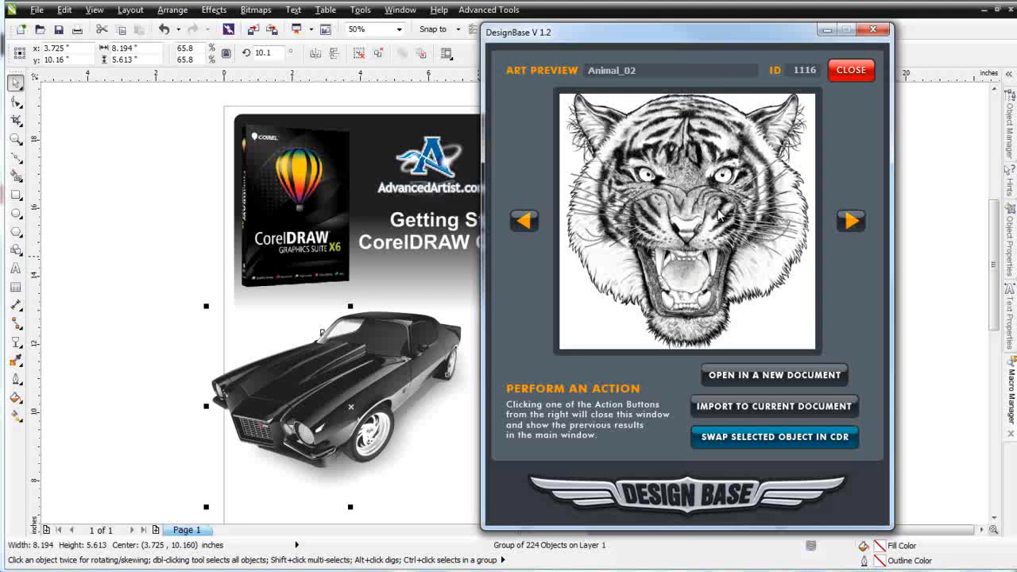
Browse forward and back through the previews of the neighbouring monochrome animal and wing clipart.
click(851, 222)
click(851, 223)
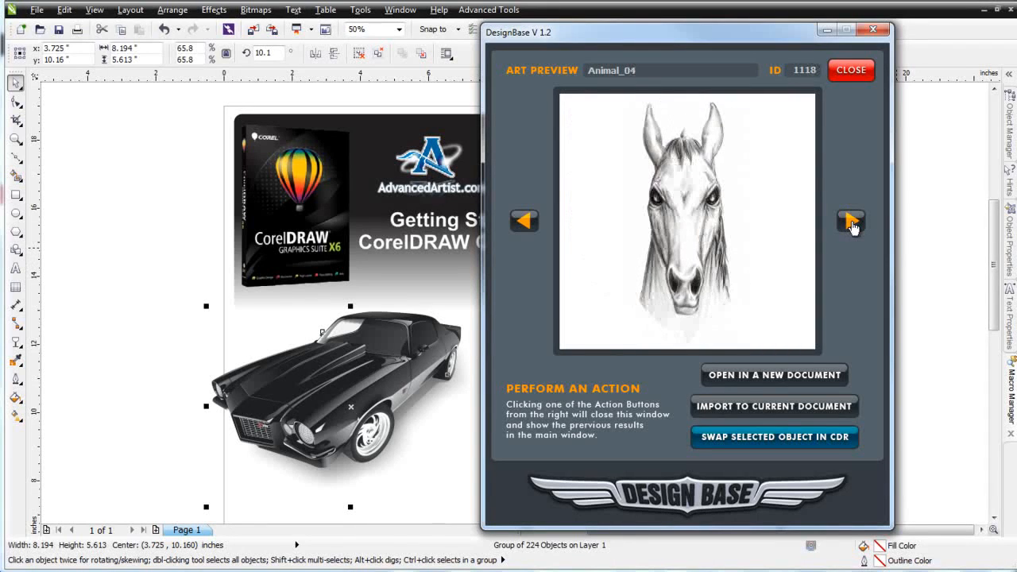
click(851, 222)
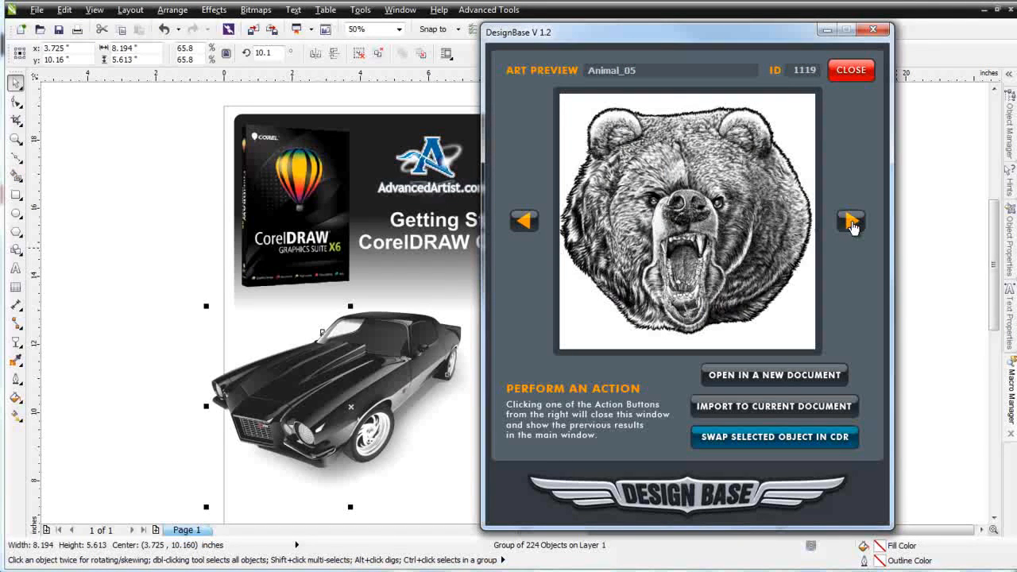
click(850, 222)
click(851, 223)
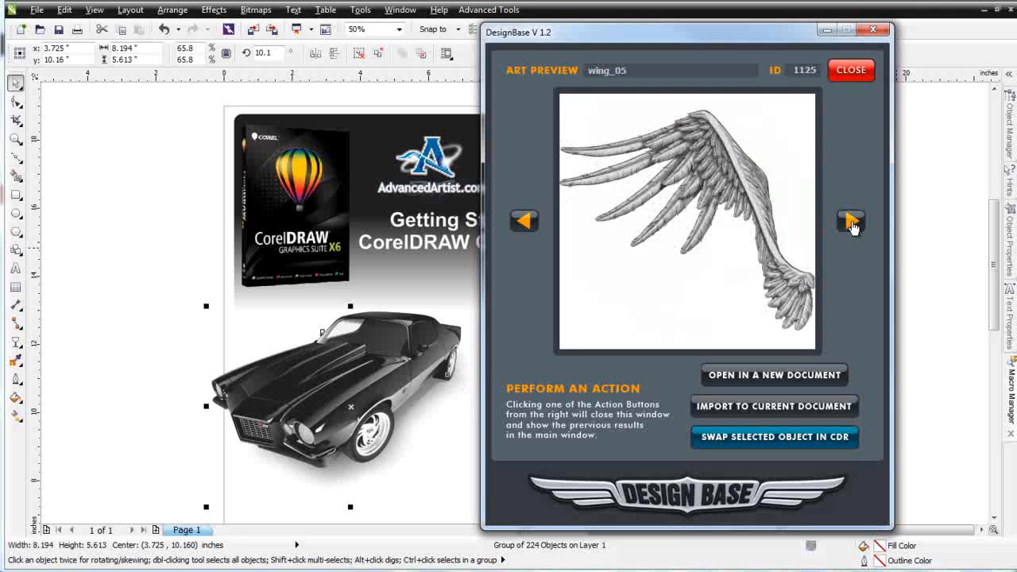
click(850, 223)
click(850, 222)
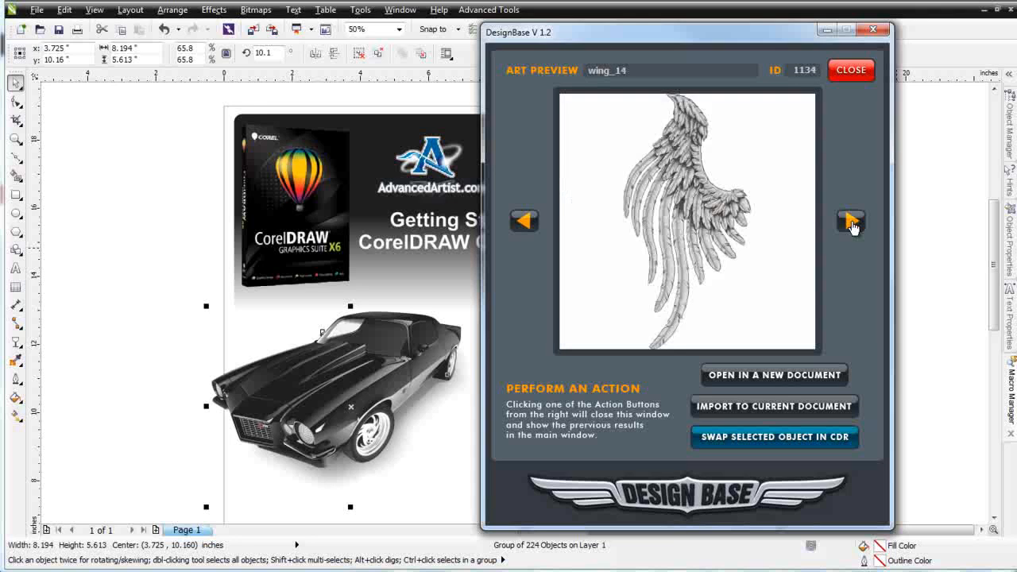
click(851, 222)
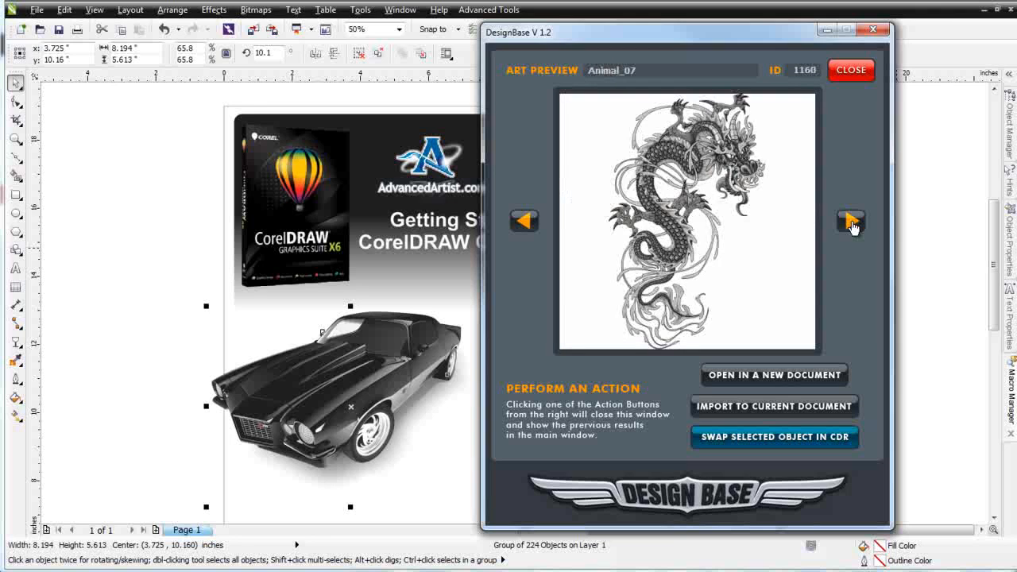
click(535, 226)
click(535, 227)
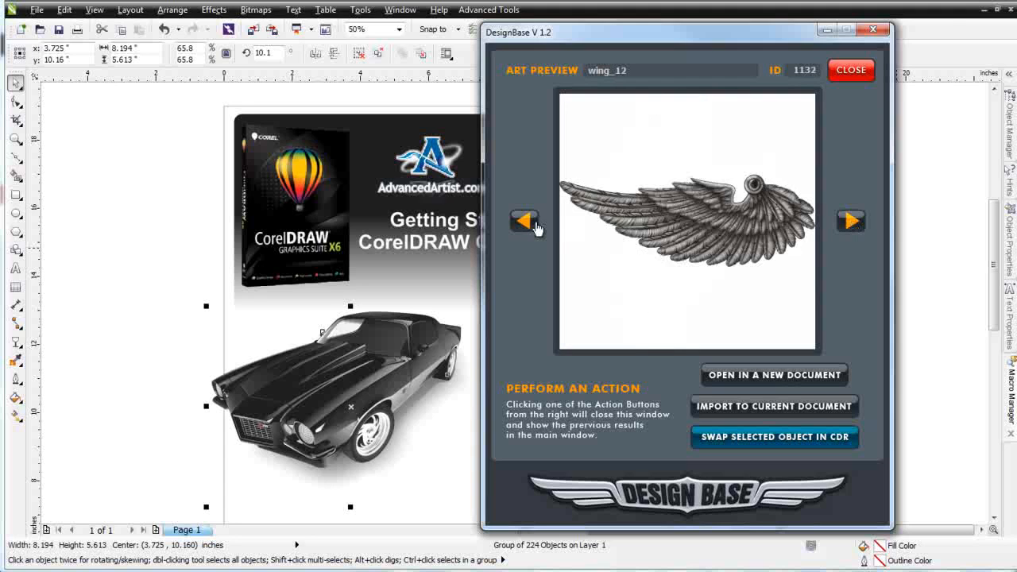
click(535, 227)
click(536, 226)
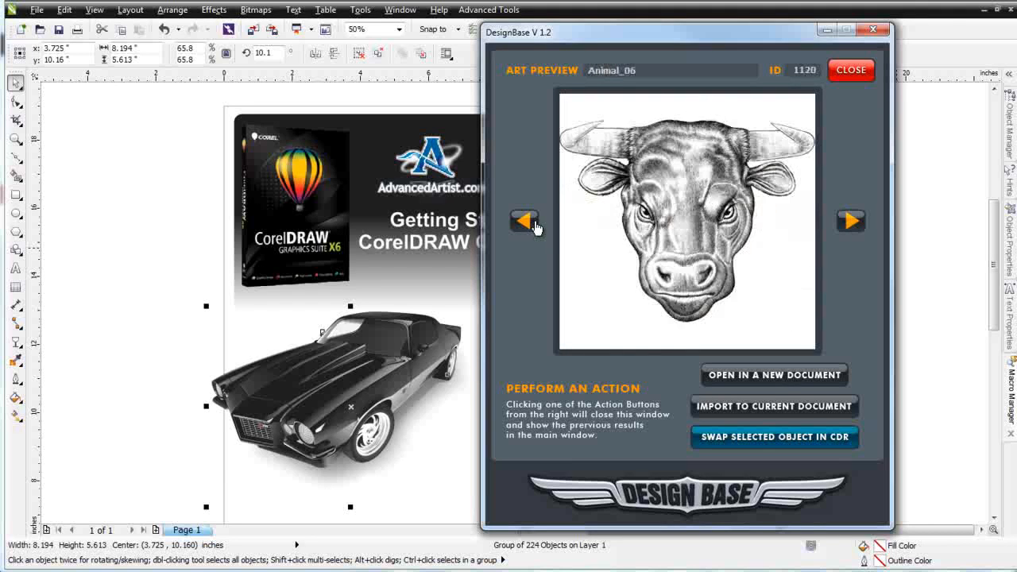
click(530, 227)
click(531, 226)
click(530, 227)
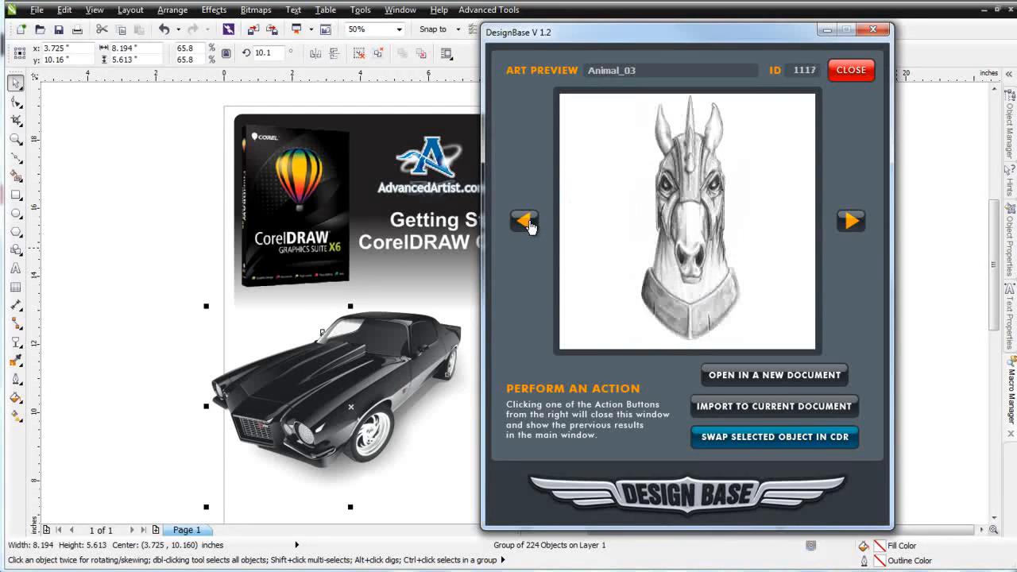
click(531, 227)
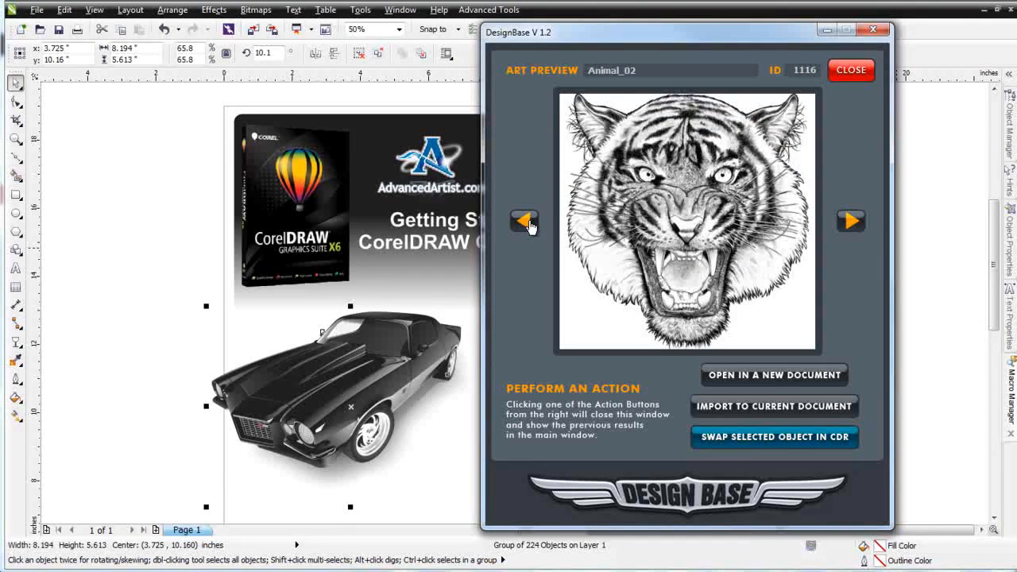
click(531, 227)
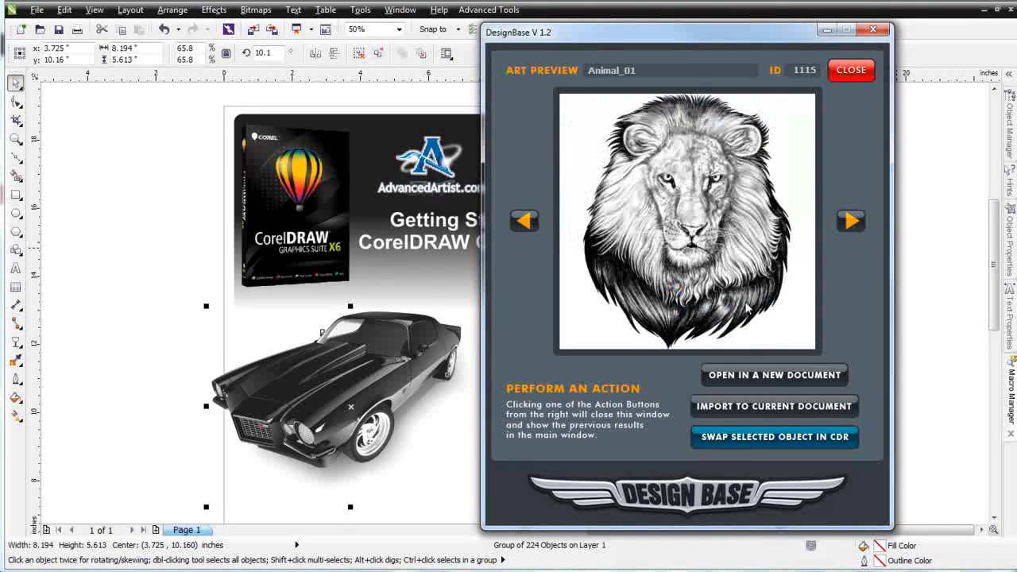
Return to the Animal_02 tiger, import it into the current document and minimize the clipart library.
click(855, 224)
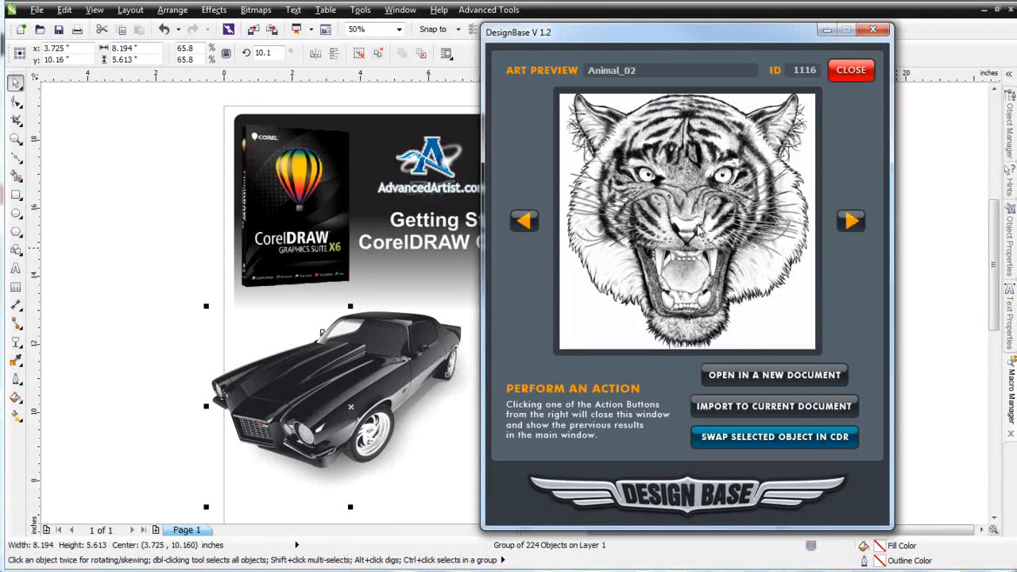
click(785, 405)
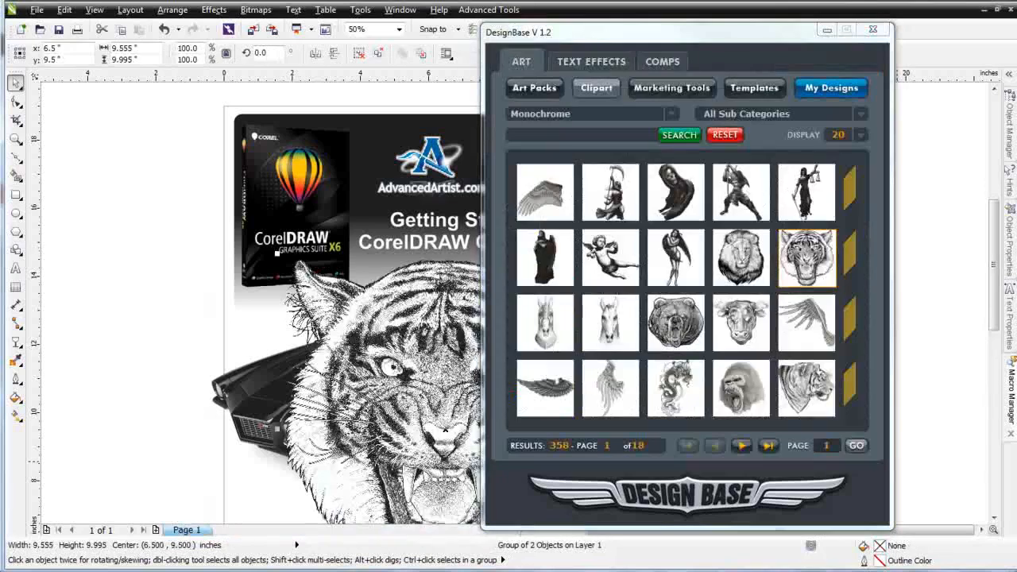
click(827, 29)
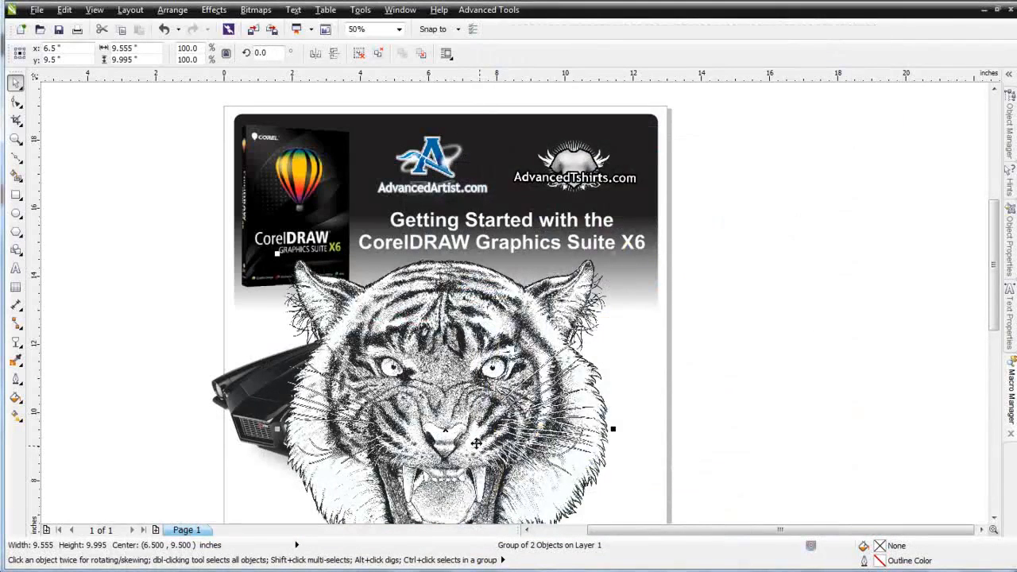
Scale the tiger to about 69.8% and place it to the right of the car.
drag(467, 410, 563, 471)
drag(521, 413, 603, 364)
drag(796, 269, 689, 372)
drag(604, 437, 605, 394)
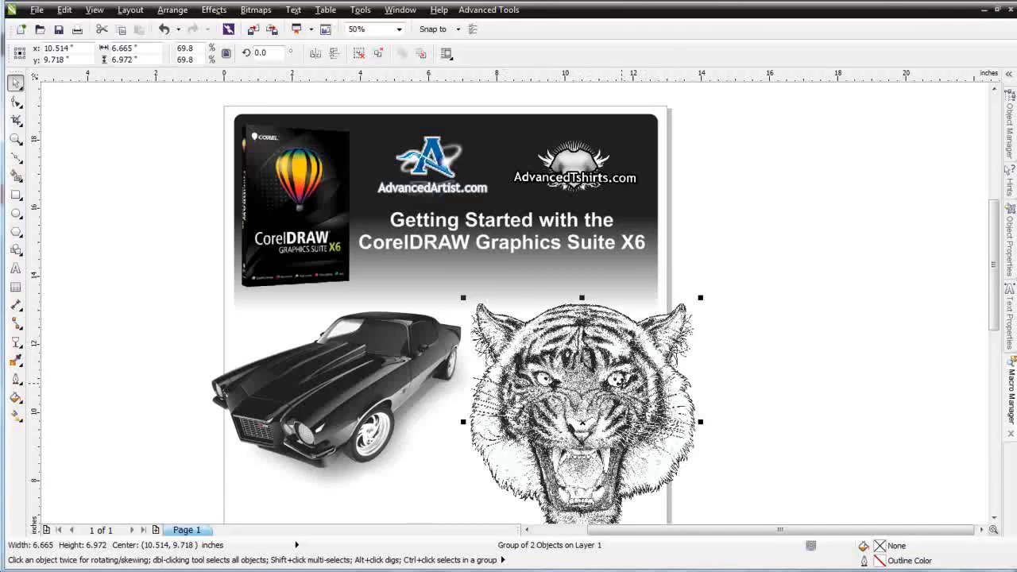
Examine the tiger's fine line detail around its eye up close, then return to the 50% view.
click(16, 139)
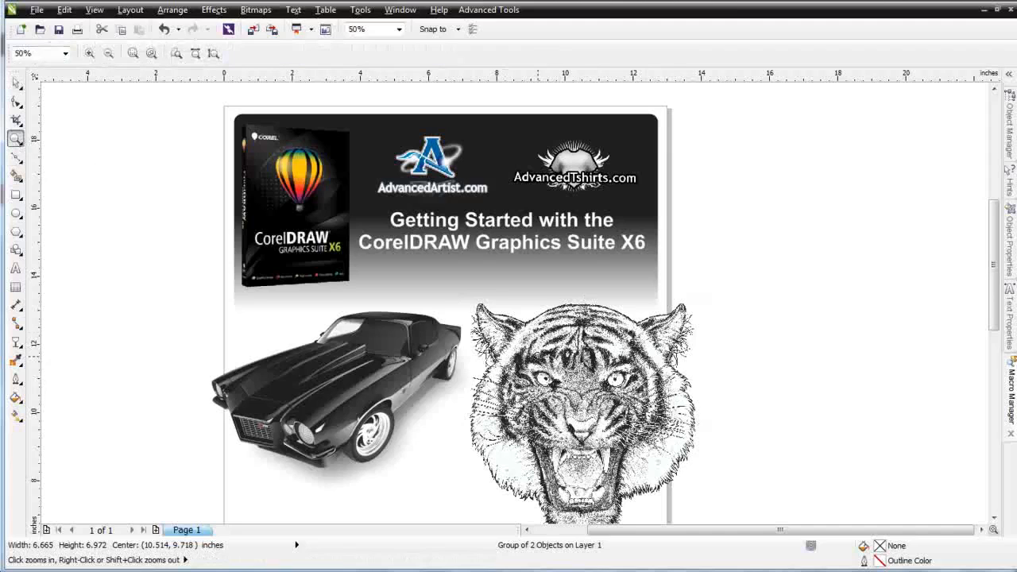
click(583, 419)
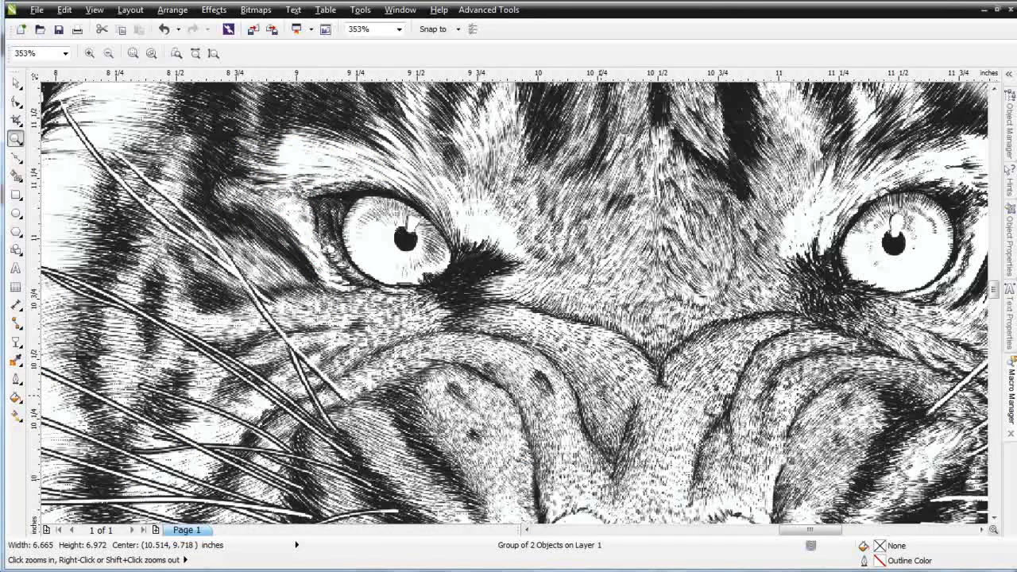
drag(427, 201, 509, 300)
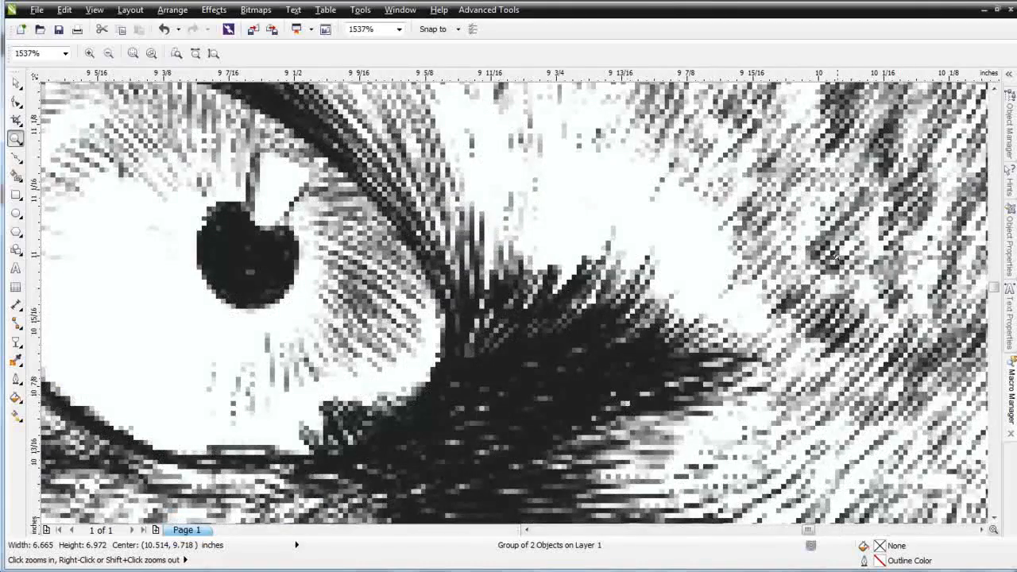
right_click(623, 403)
right_click(508, 291)
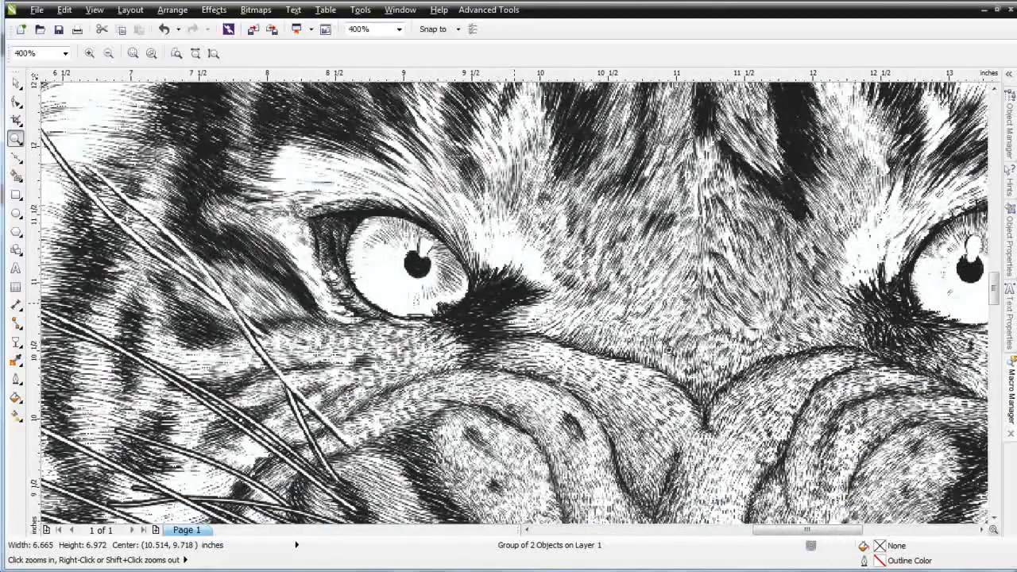
right_click(667, 350)
right_click(633, 347)
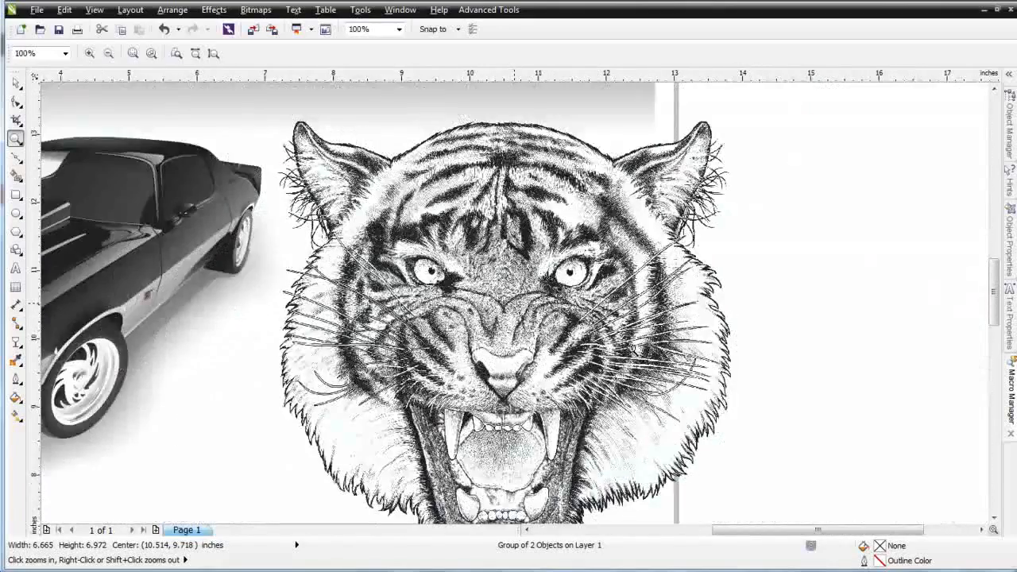
right_click(491, 306)
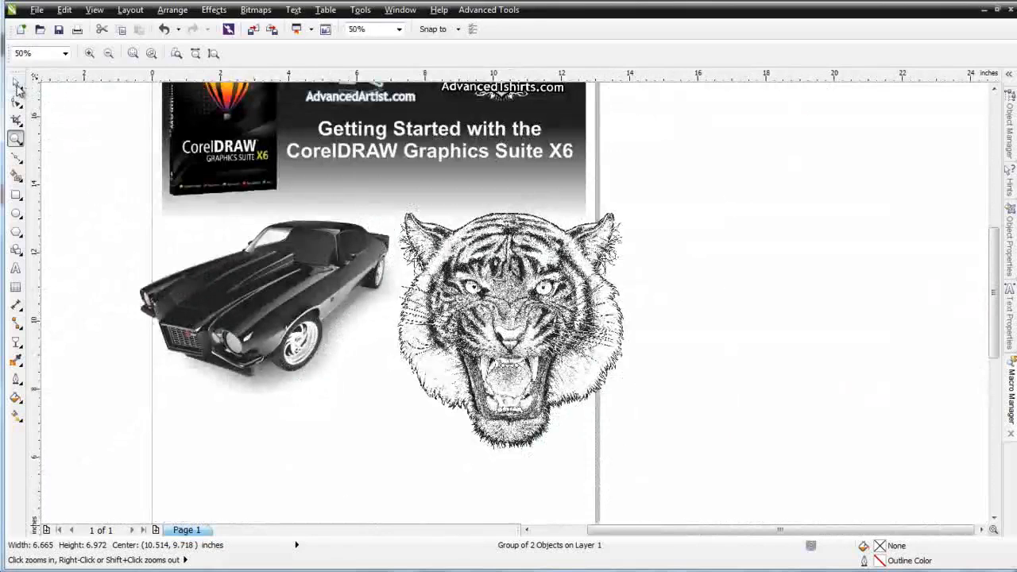
Move the tiger group off the right side of the page and ungroup all its objects.
click(16, 85)
drag(515, 300, 736, 284)
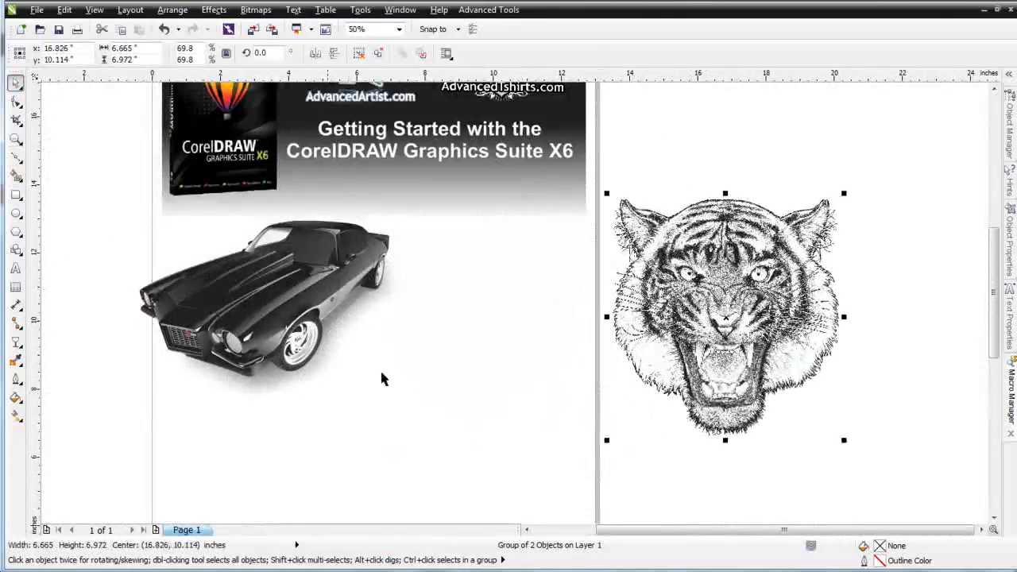
click(378, 52)
Separate the black monochrome tiger bitmap from its white backing by moving it back beside the car.
click(918, 274)
click(747, 316)
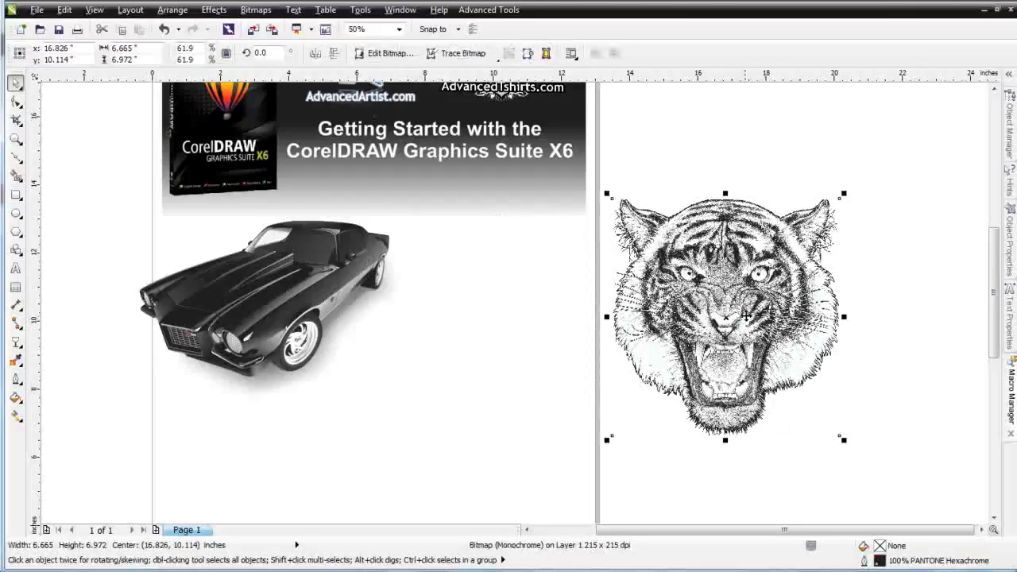
drag(746, 316, 533, 312)
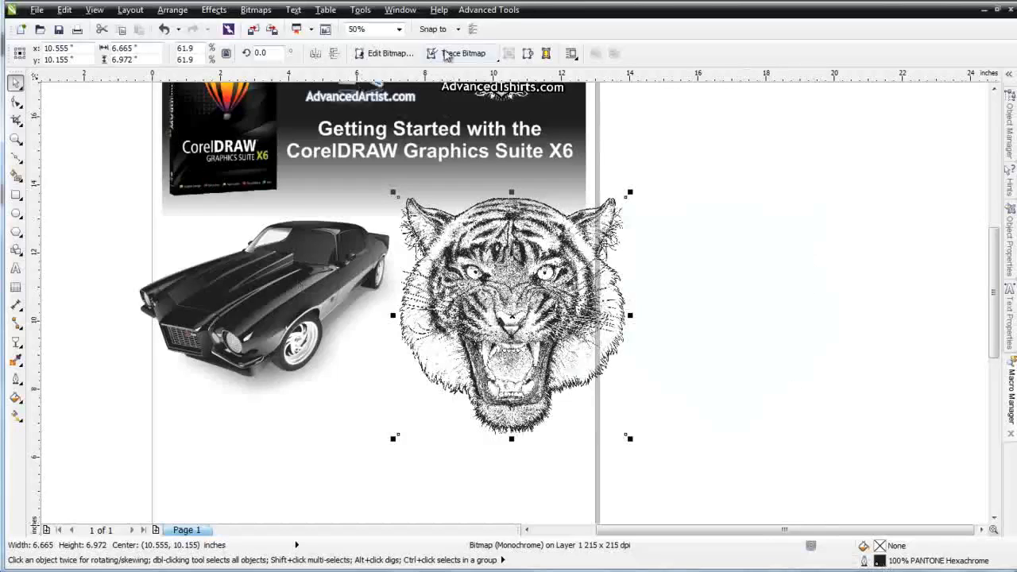
Show the PANTONE solid coated color palette and float it over the canvas to the right of the page.
click(401, 10)
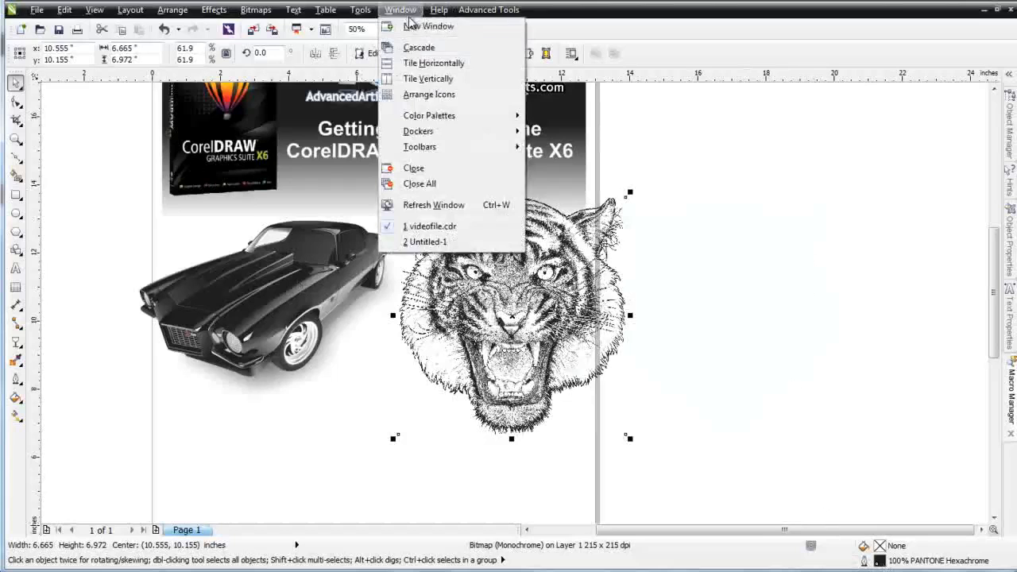
mouse_move(459, 121)
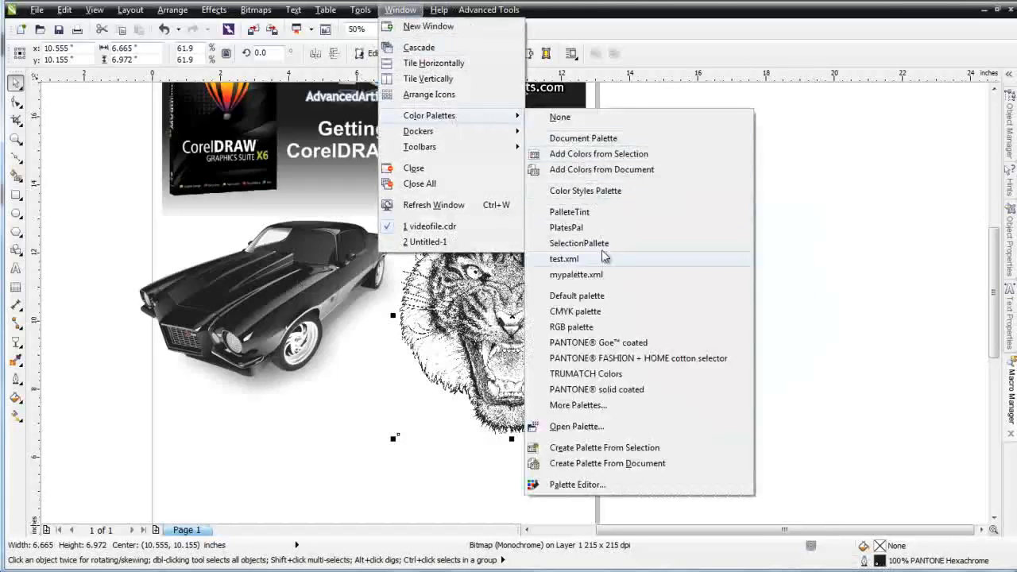
click(627, 402)
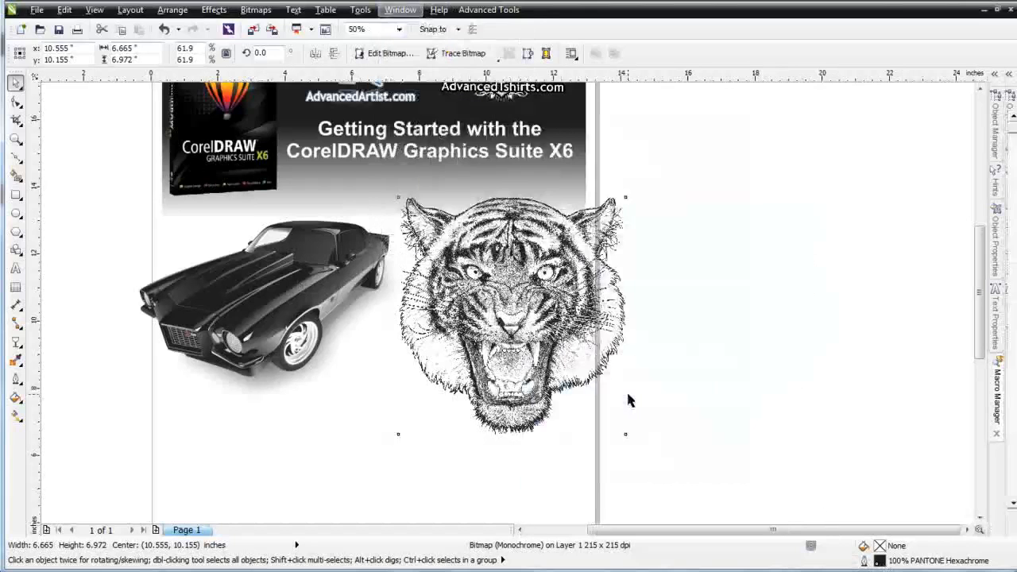
drag(1012, 87, 792, 257)
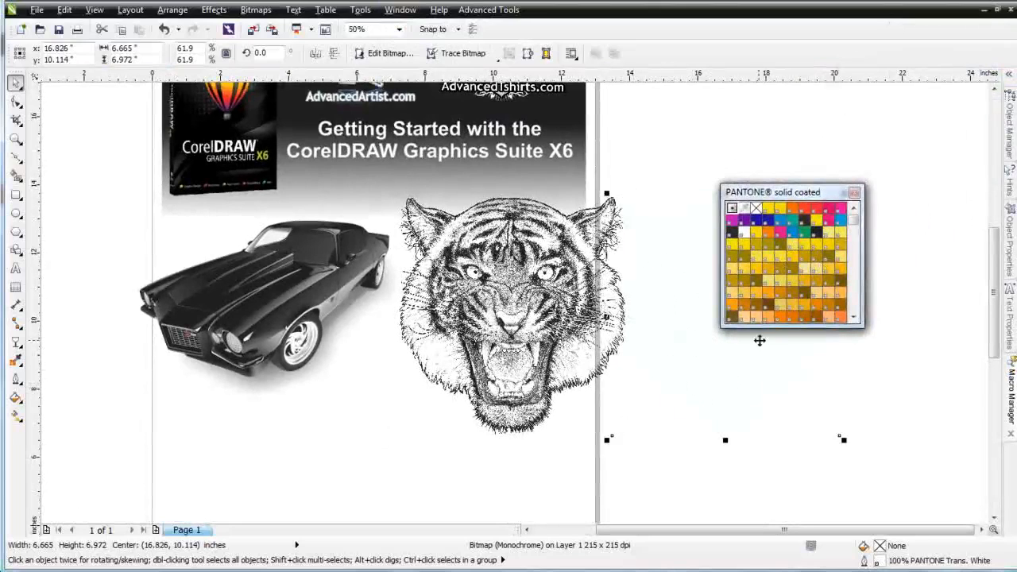
Recolor the black tiger bitmap by setting its outline color to PANTONE Blue 072 C.
click(506, 318)
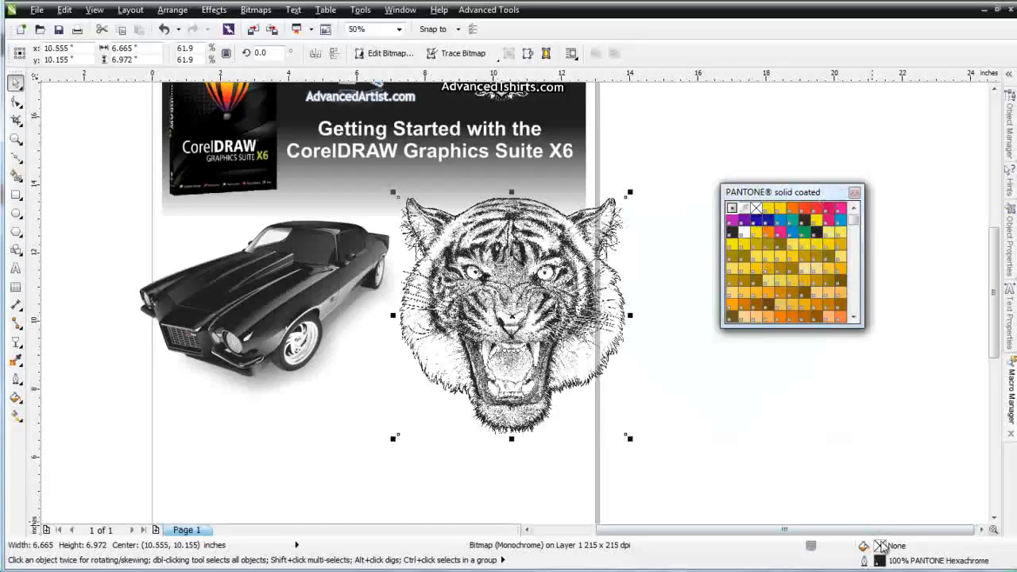
right_click(756, 222)
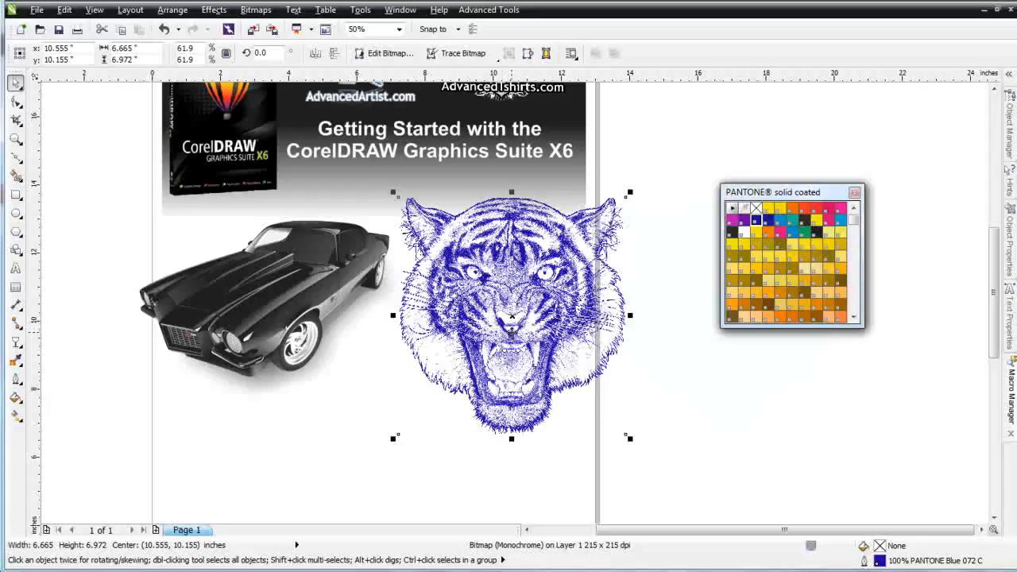
Recolor the tiger's white backing bitmap with PANTONE Yellow C as outline color and move the floating palette clear of it.
click(700, 354)
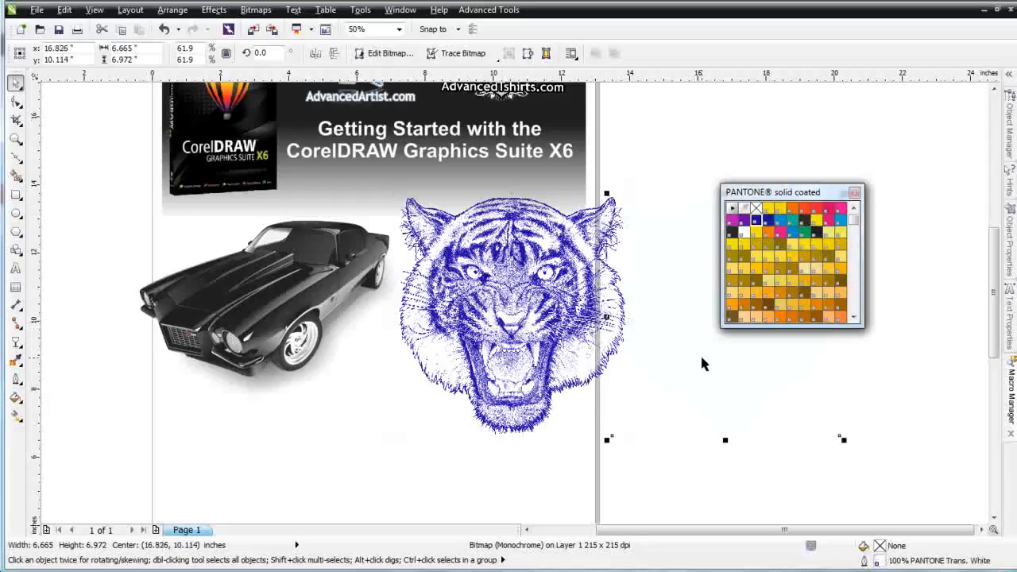
click(768, 208)
drag(803, 194, 917, 131)
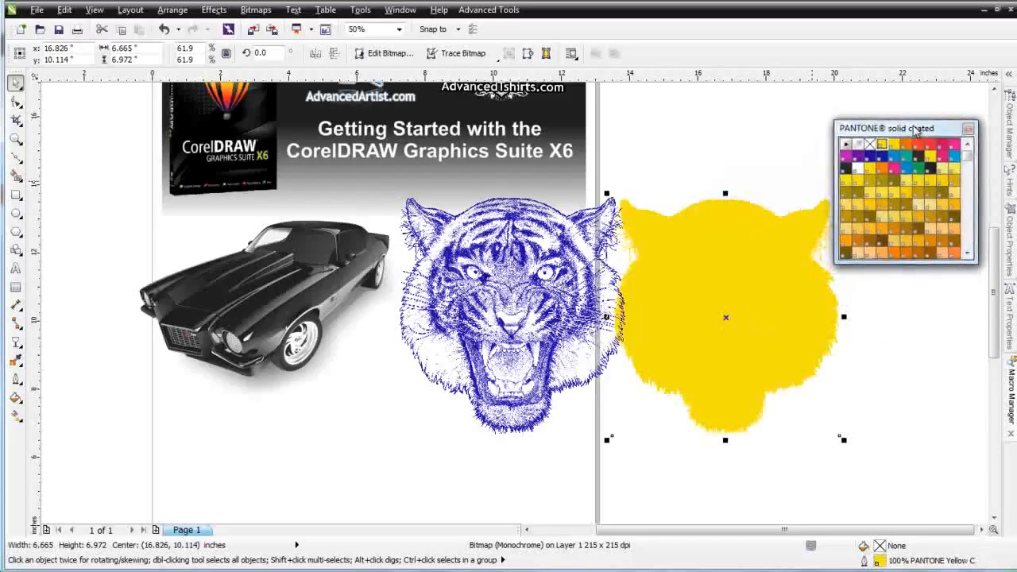
Stack the blue tiger bitmap on the yellow backing with their centers aligned both ways, and move the pair beside the car.
click(471, 316)
drag(487, 332, 692, 292)
drag(692, 296, 694, 297)
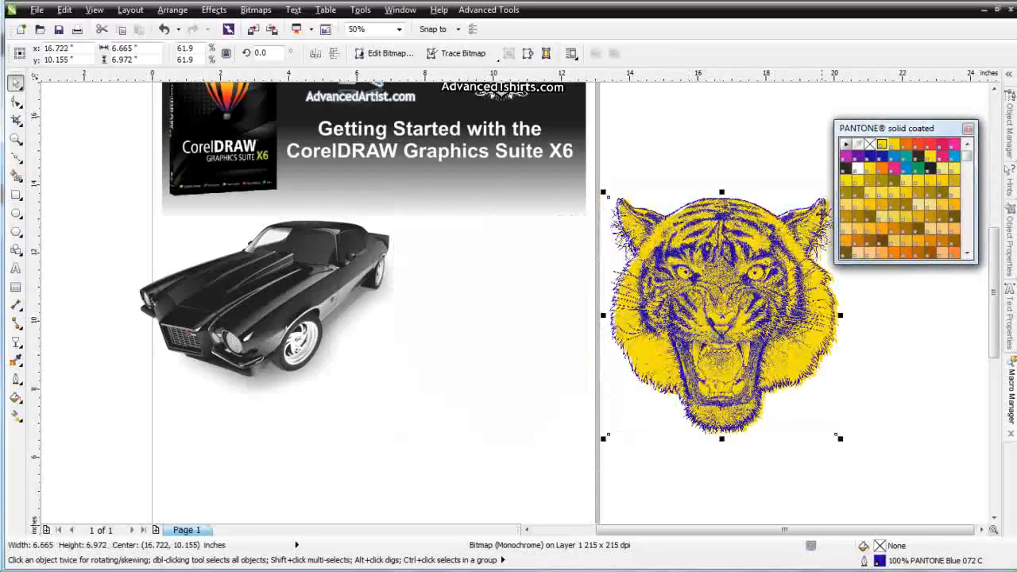
drag(915, 486, 556, 210)
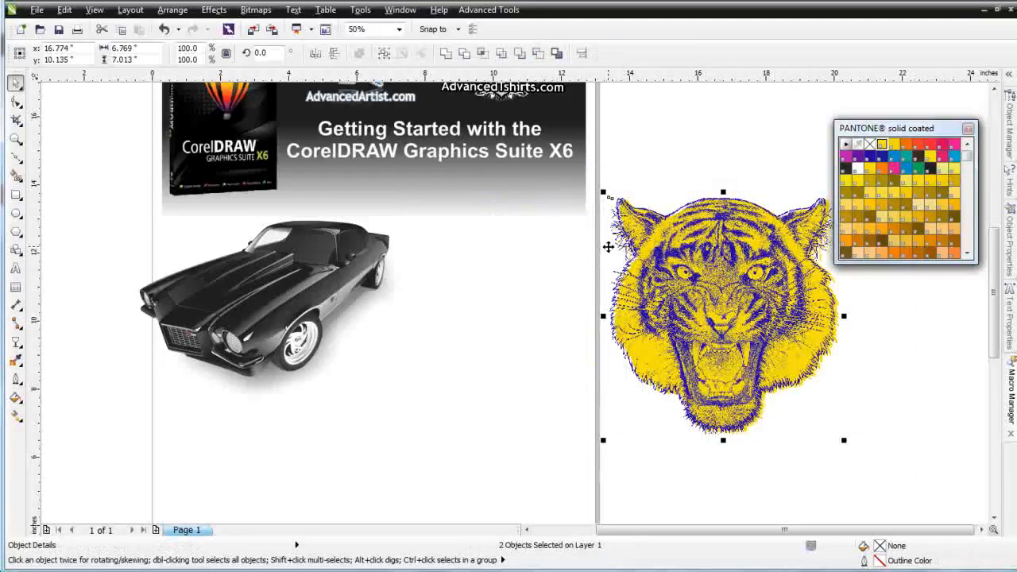
key(c)
key(e)
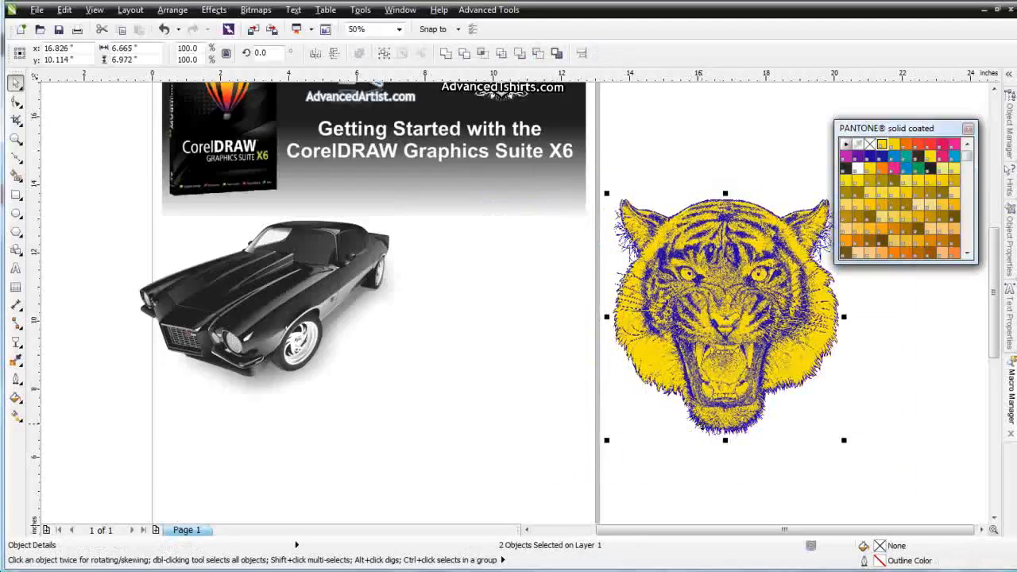
drag(727, 317, 501, 358)
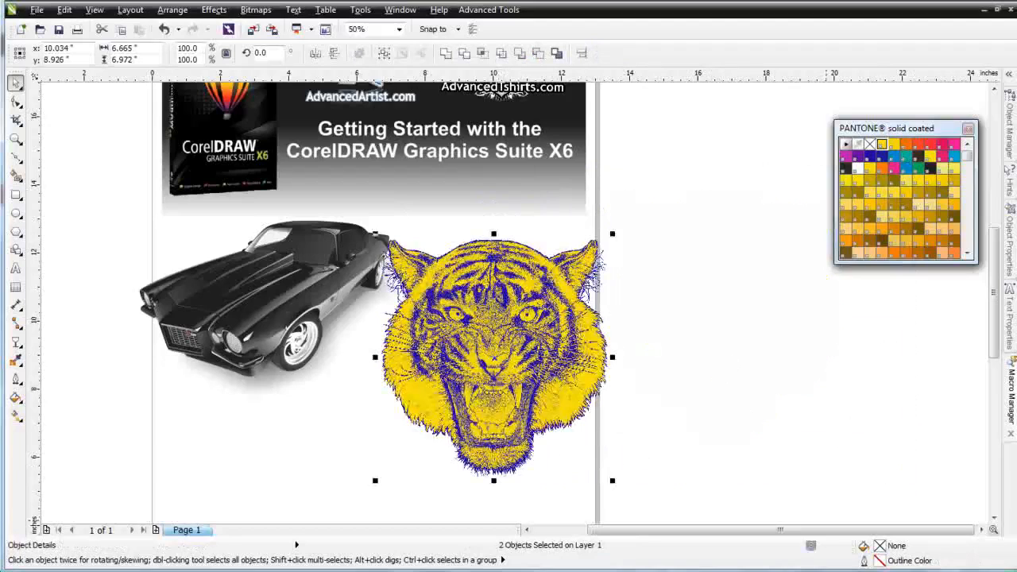
Copy the two-color tiger into a new Letter-size portrait CMYK document and place it near the middle of the page.
drag(700, 201, 355, 491)
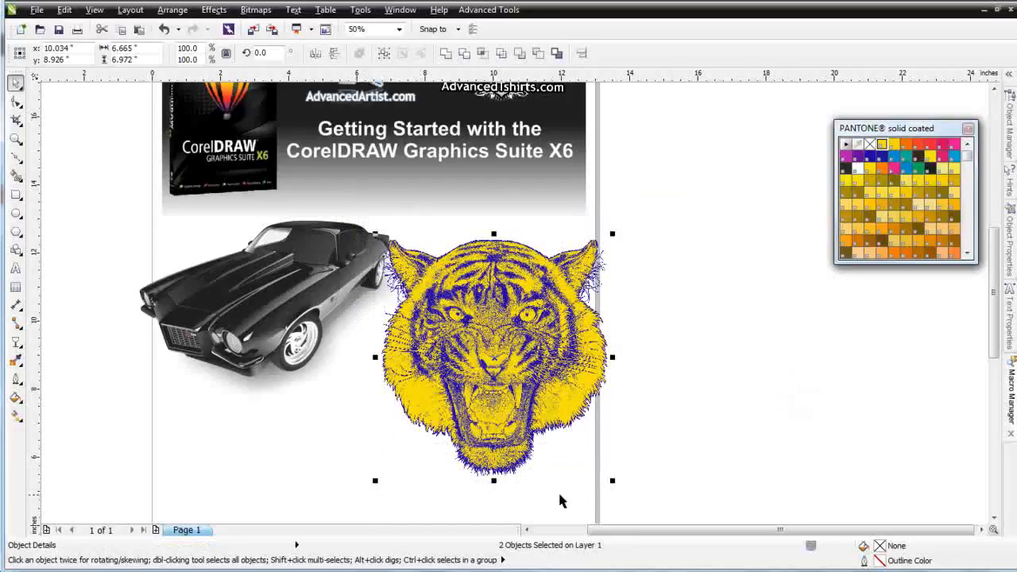
click(21, 29)
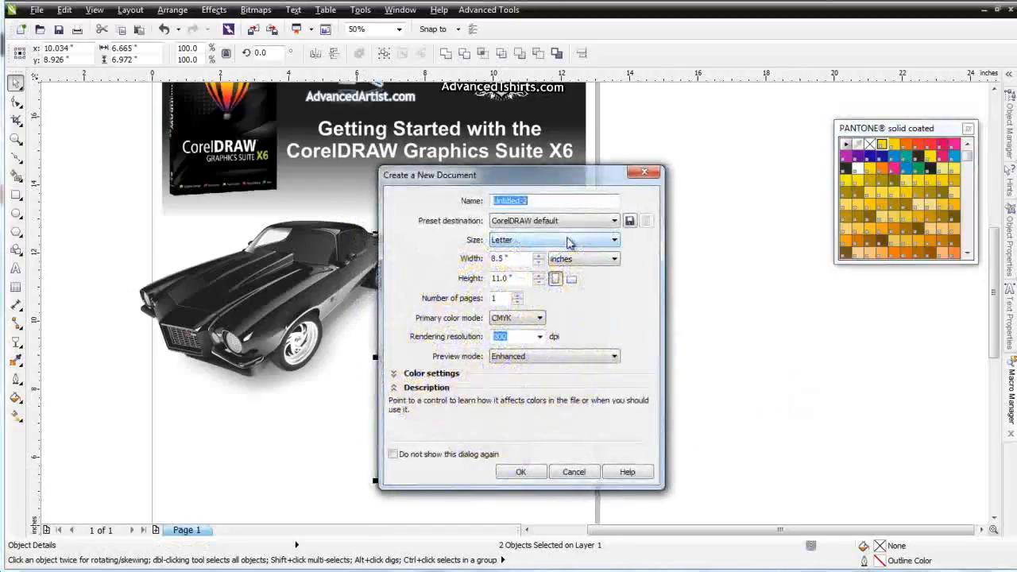
click(521, 472)
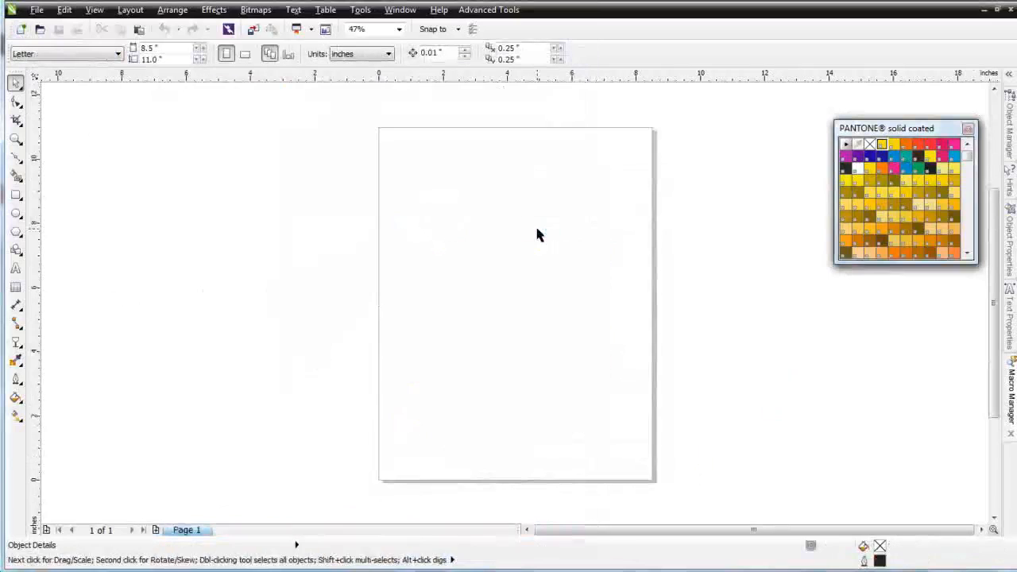
key(ctrl+v)
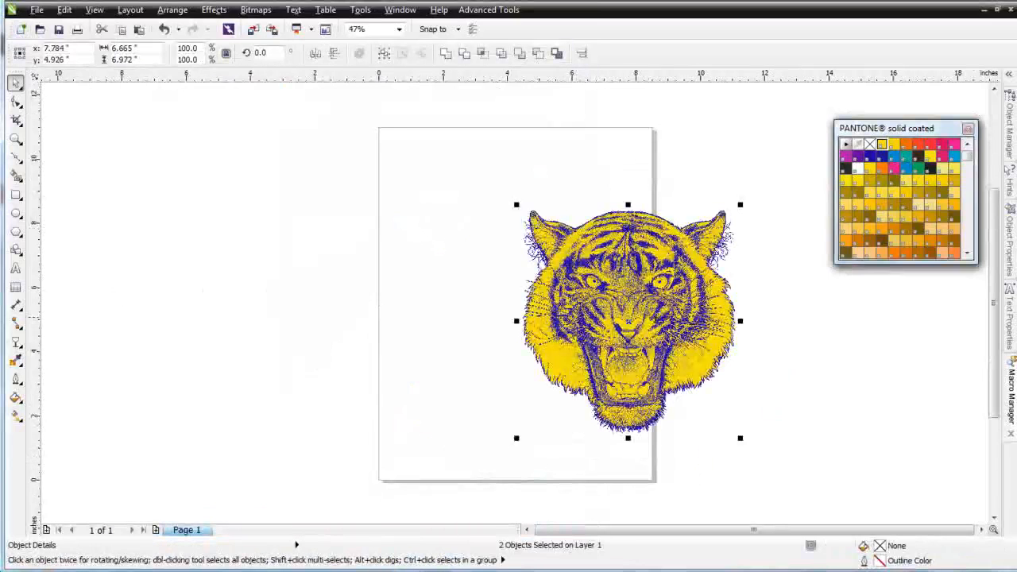
drag(624, 317, 562, 297)
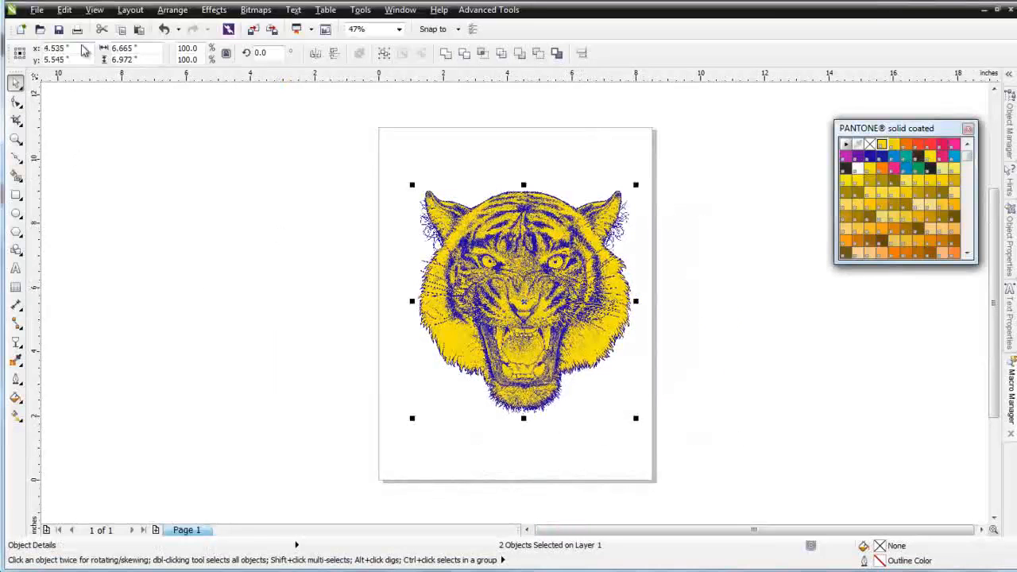
Set the print job to print separations instead of a composite and show its separation settings.
click(77, 29)
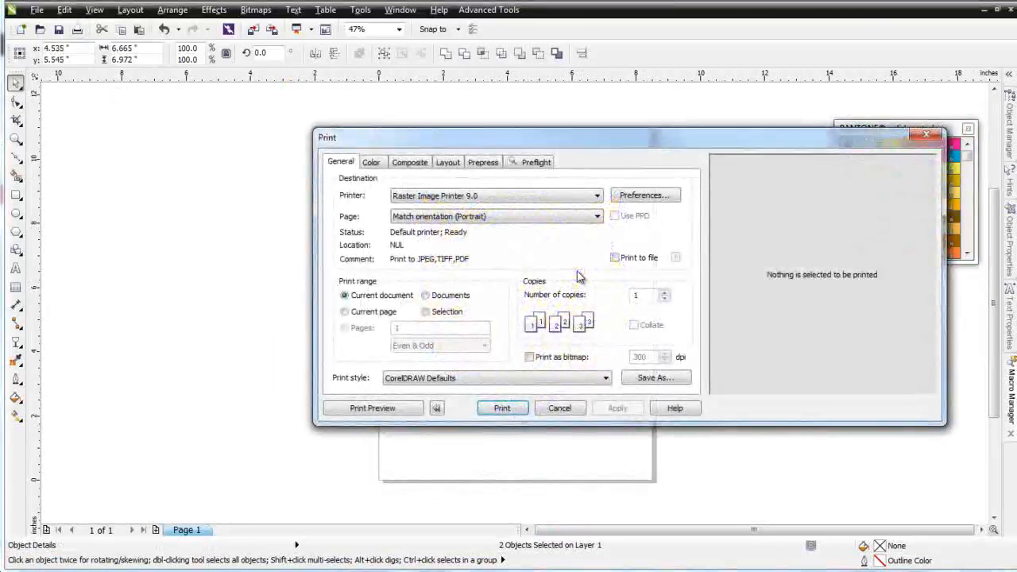
click(371, 162)
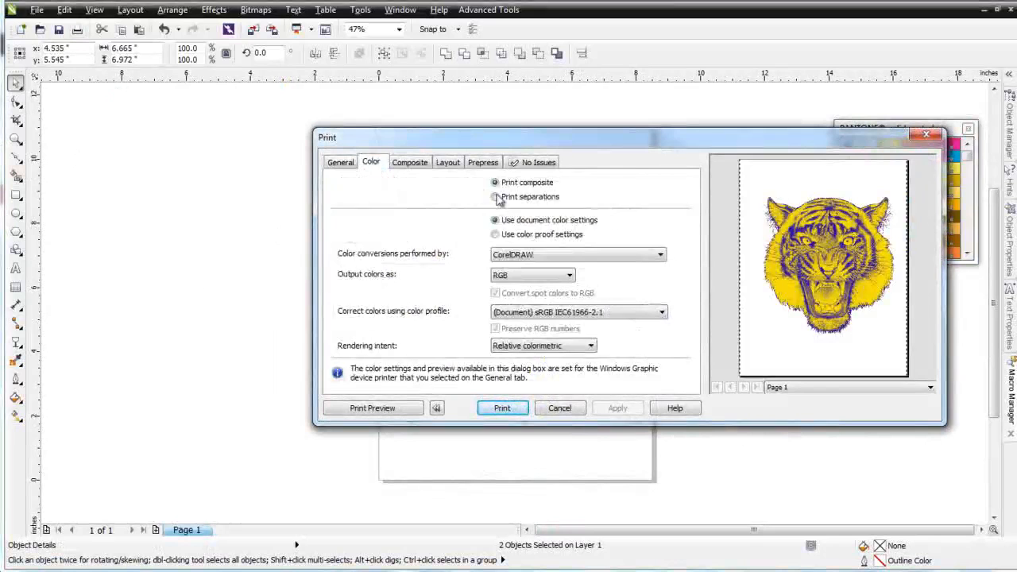
click(496, 197)
click(418, 164)
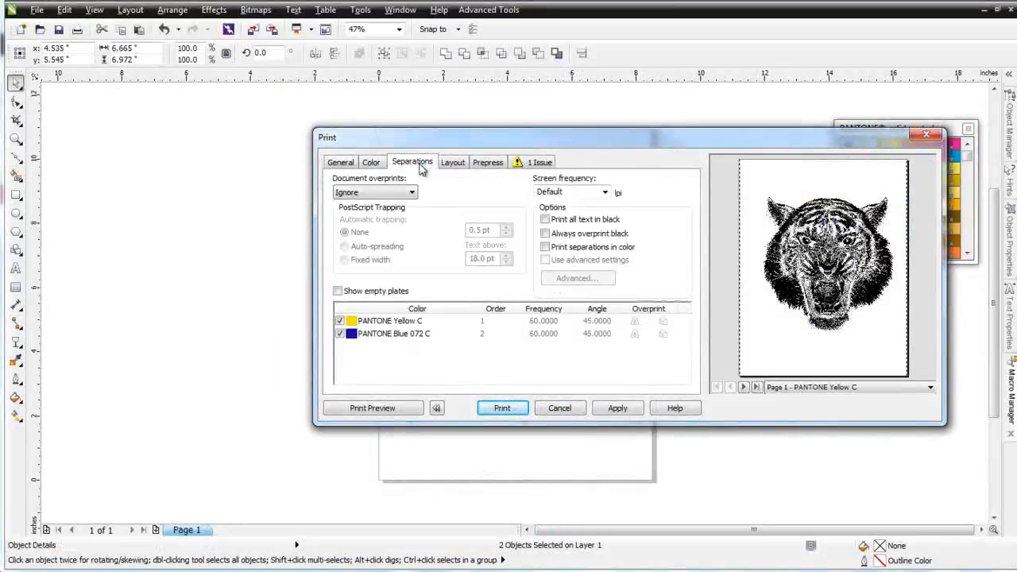
Examine the PANTONE Yellow C and PANTONE Blue 072 C plates in the print preview, and close without printing.
click(744, 387)
click(389, 409)
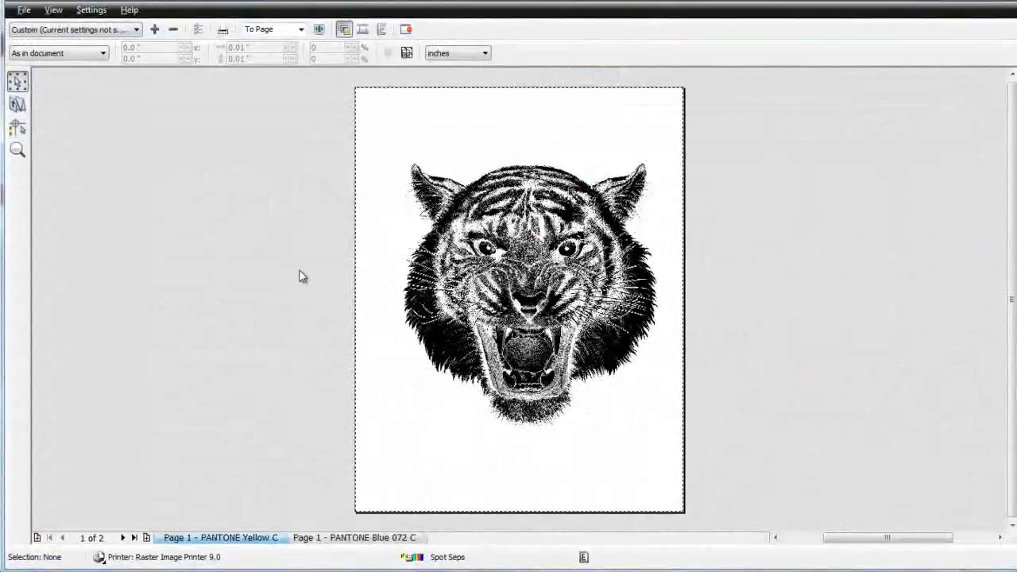
click(378, 540)
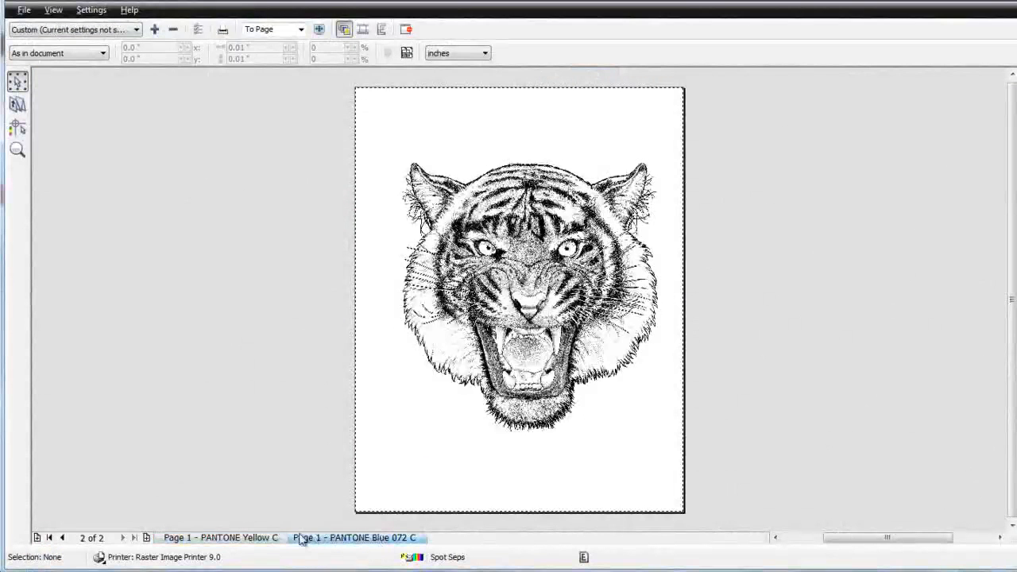
click(270, 540)
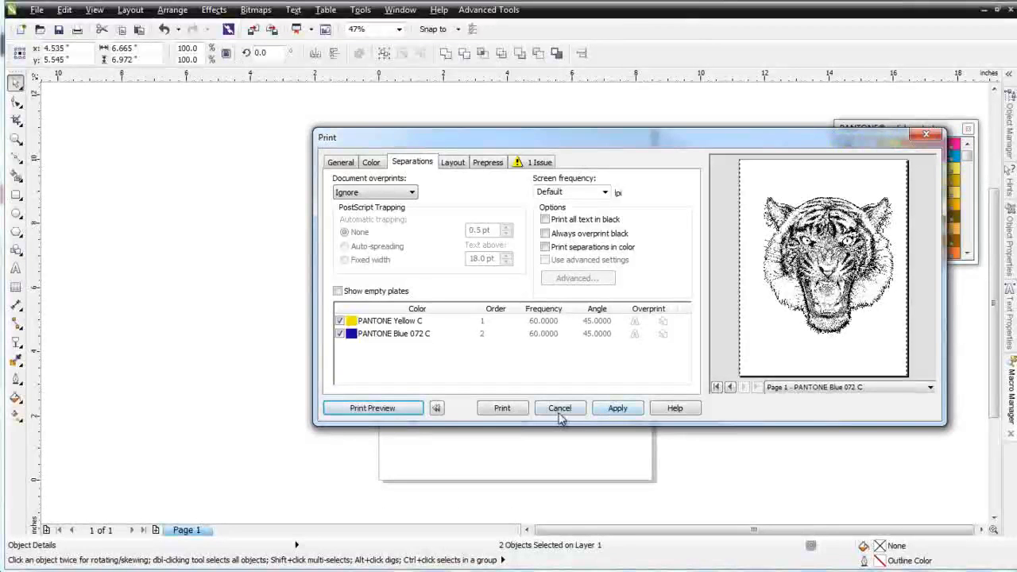
click(560, 408)
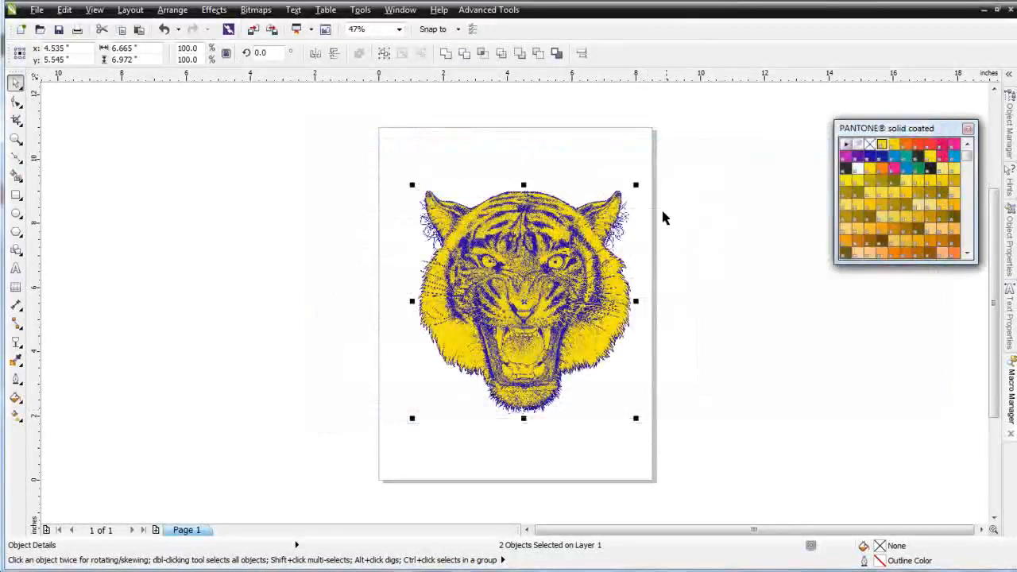
Minimize the new document and restore the original drawing containing the car and tiger.
click(985, 11)
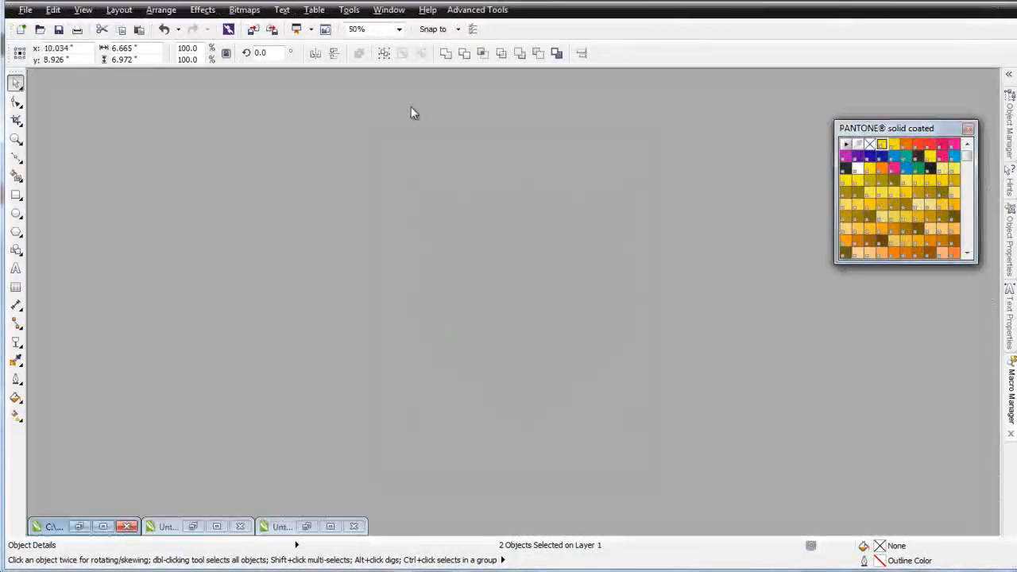
click(79, 525)
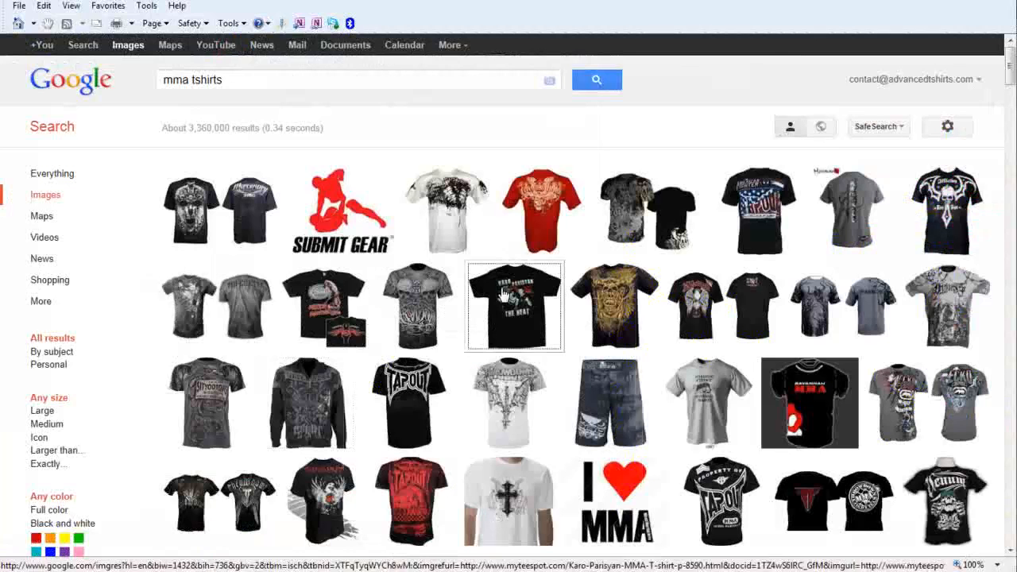
Examine the MMA T-shirt designs in the Google Images results in the browser, enlarging several shirts across the first three result pages.
mouse_move(761, 325)
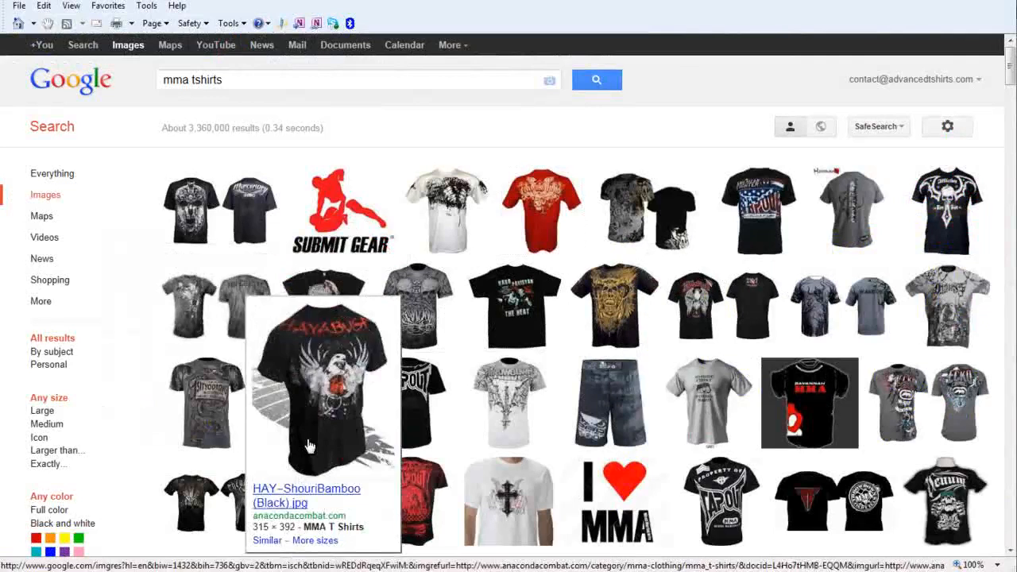
mouse_move(735, 513)
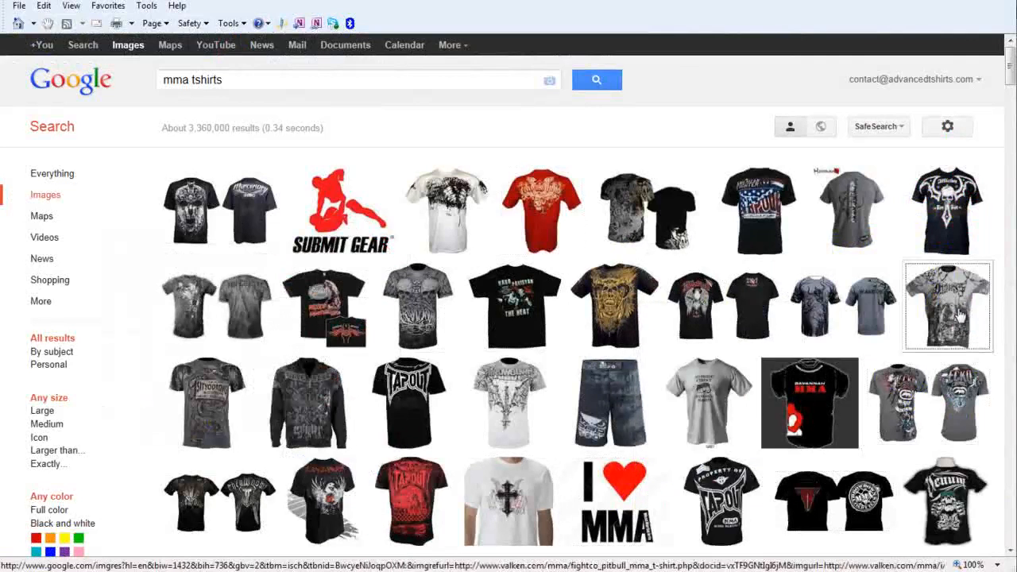
mouse_move(958, 315)
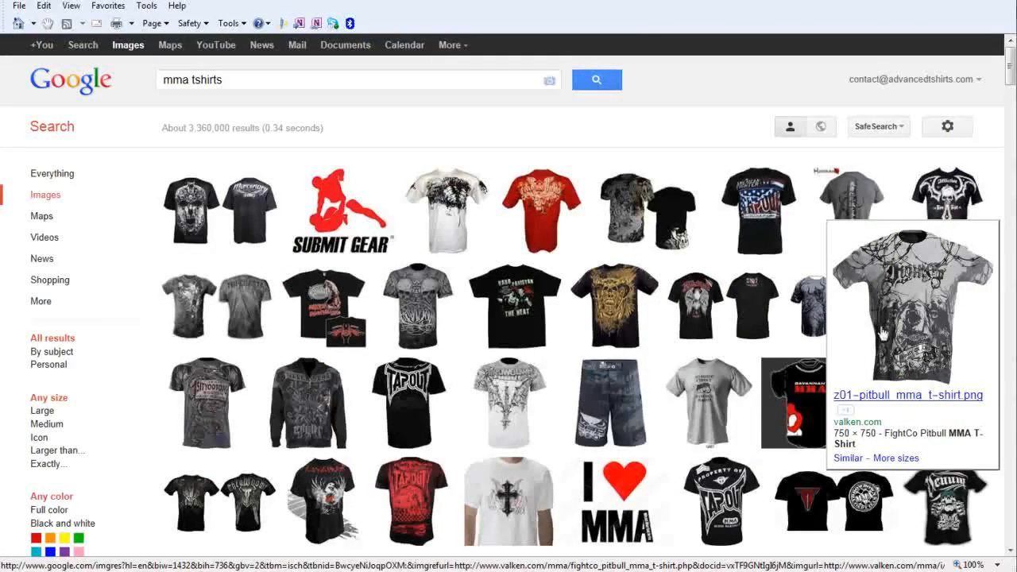
mouse_move(945, 204)
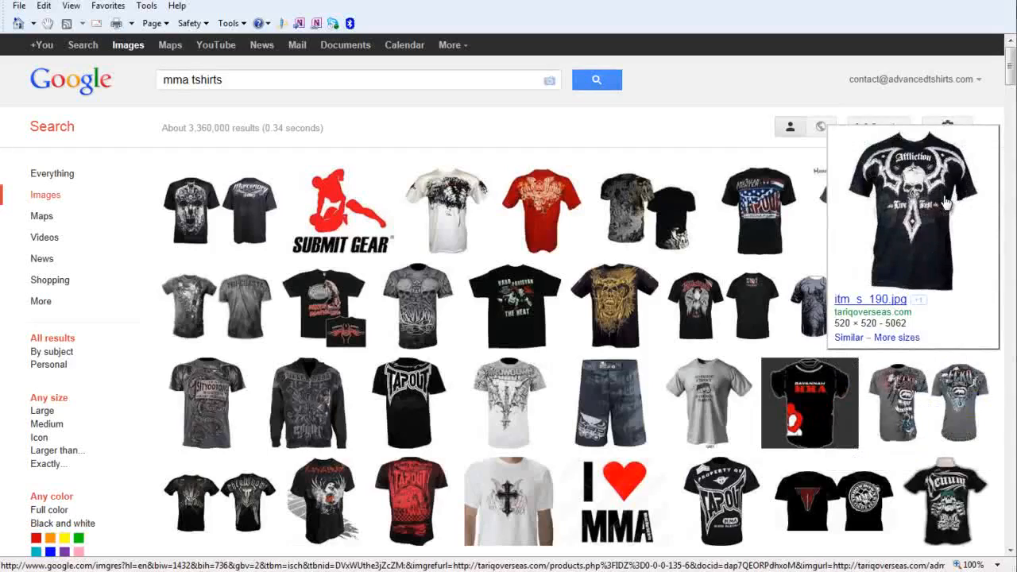
drag(1010, 65, 1010, 94)
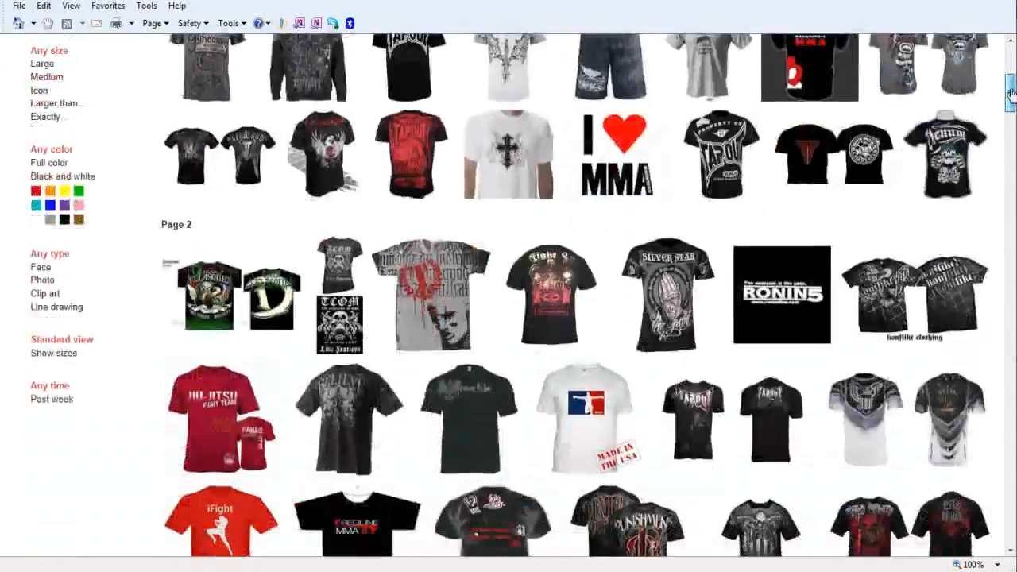
mouse_move(691, 286)
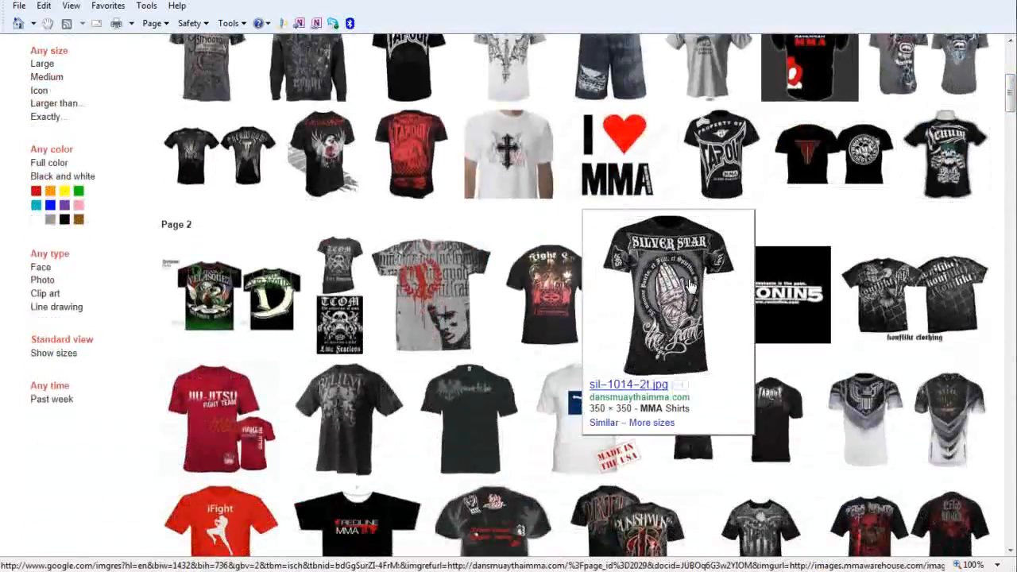
mouse_move(354, 394)
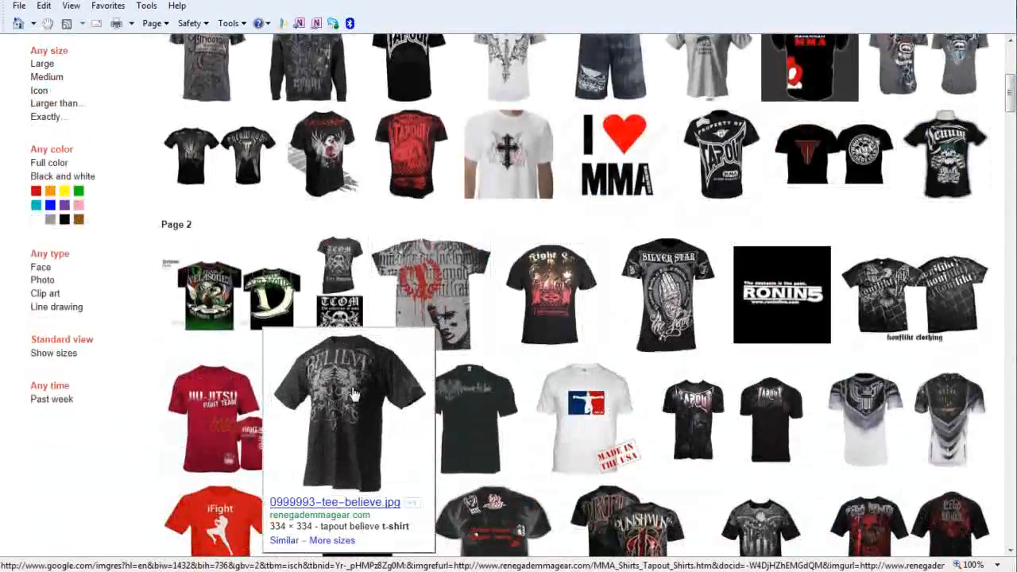
mouse_move(421, 295)
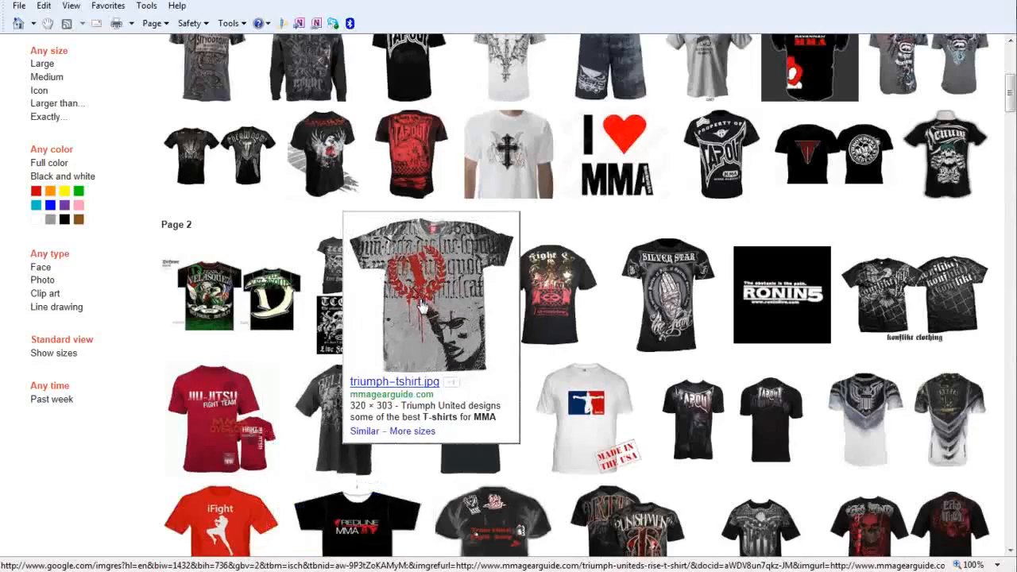
scroll(576, 294, down, 5)
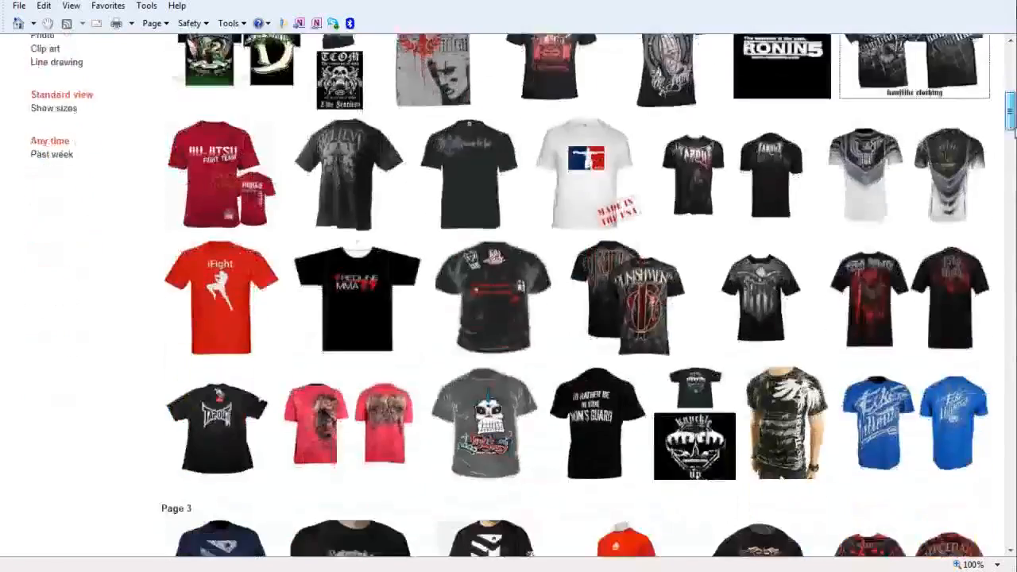
scroll(509, 294, down, 3)
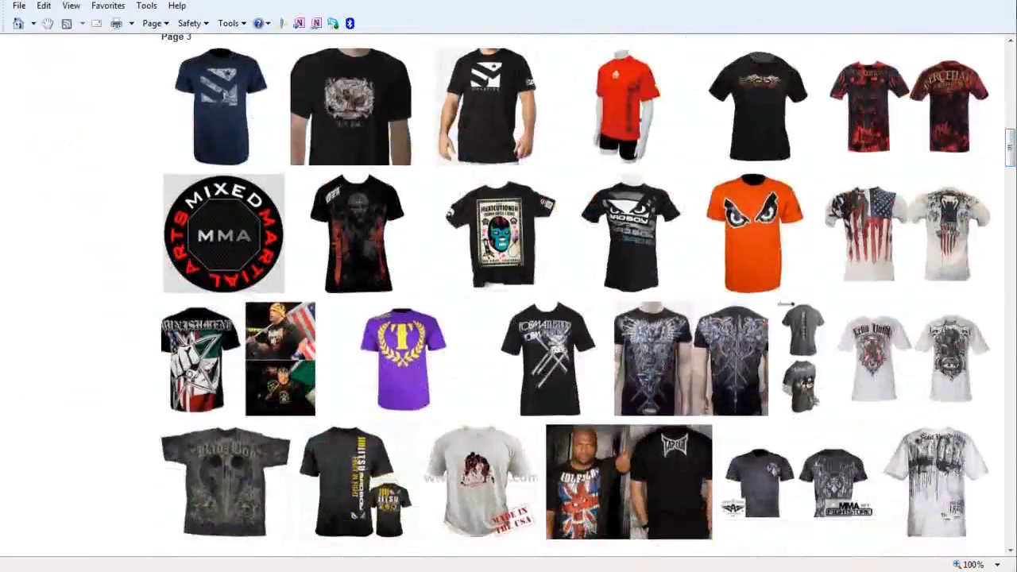
mouse_move(860, 234)
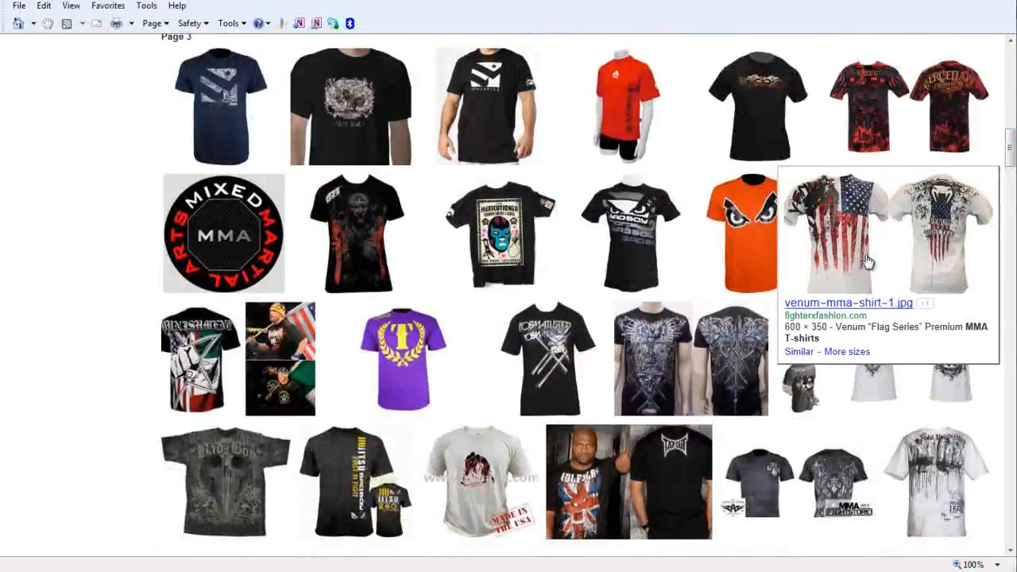
mouse_move(246, 465)
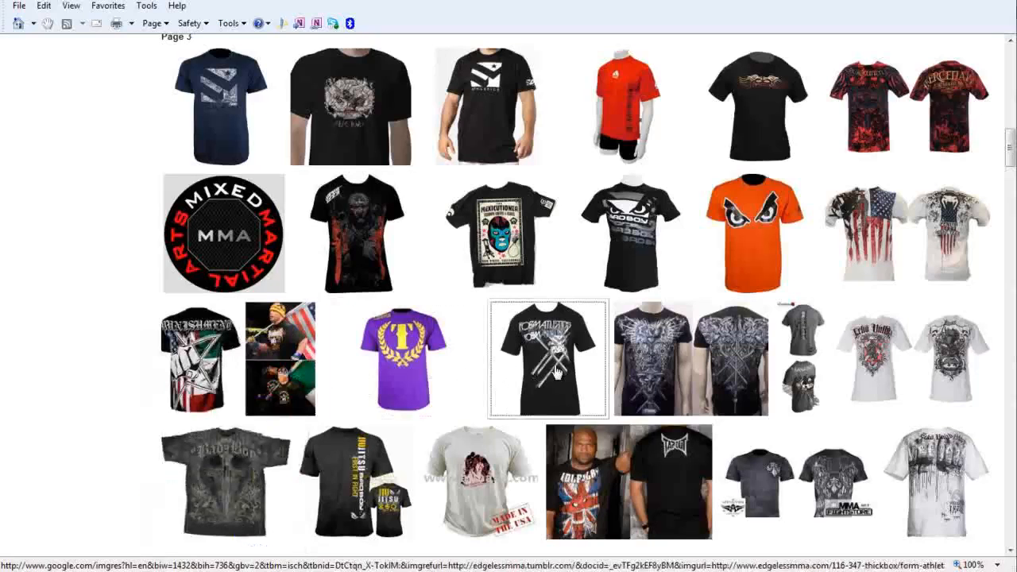
mouse_move(672, 459)
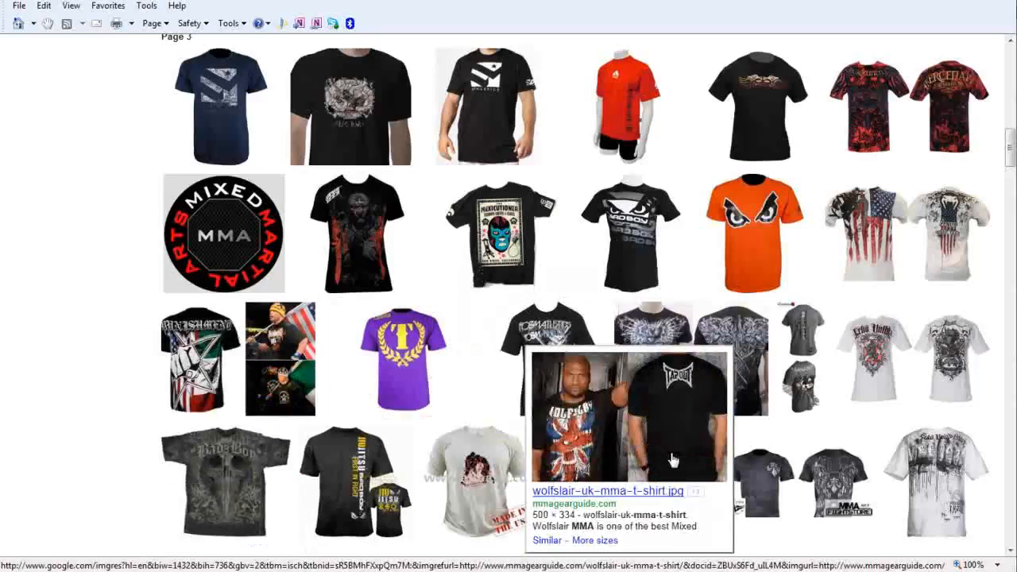
mouse_move(850, 476)
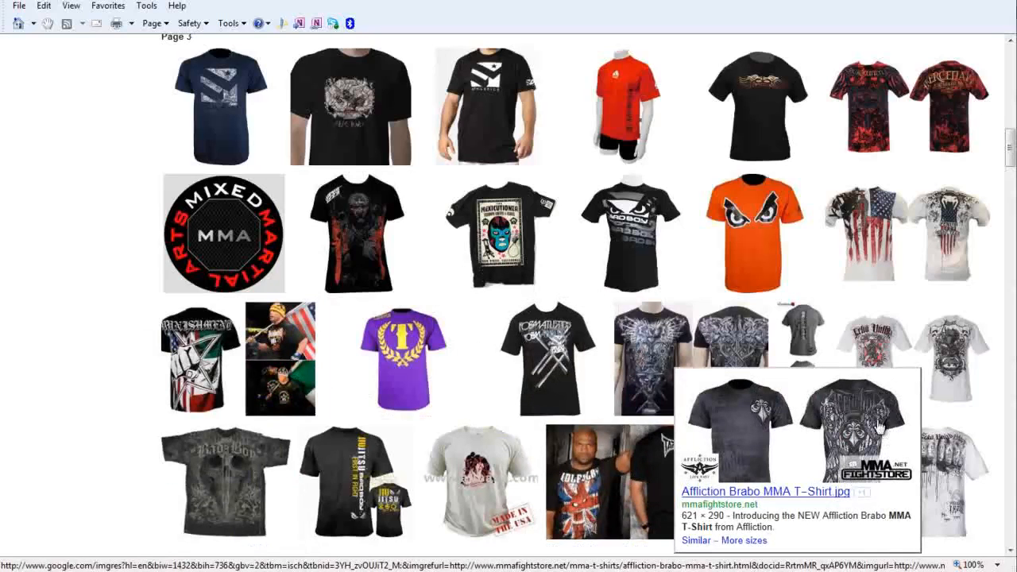
mouse_move(778, 397)
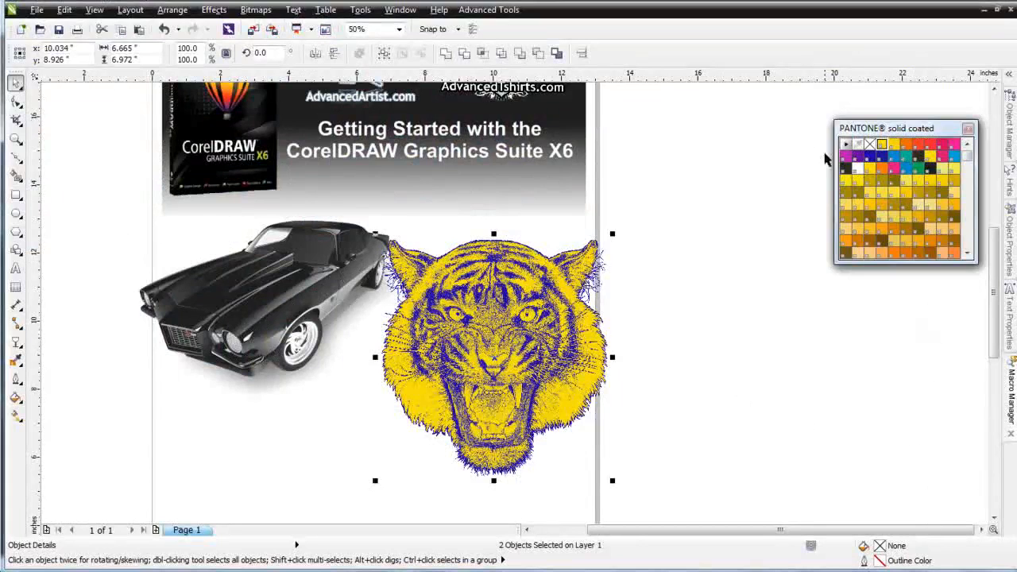
Recolor only the tiger's upper line-work bitmap with PANTONE Process Black C, leaving the yellow base bitmap as it is.
click(845, 168)
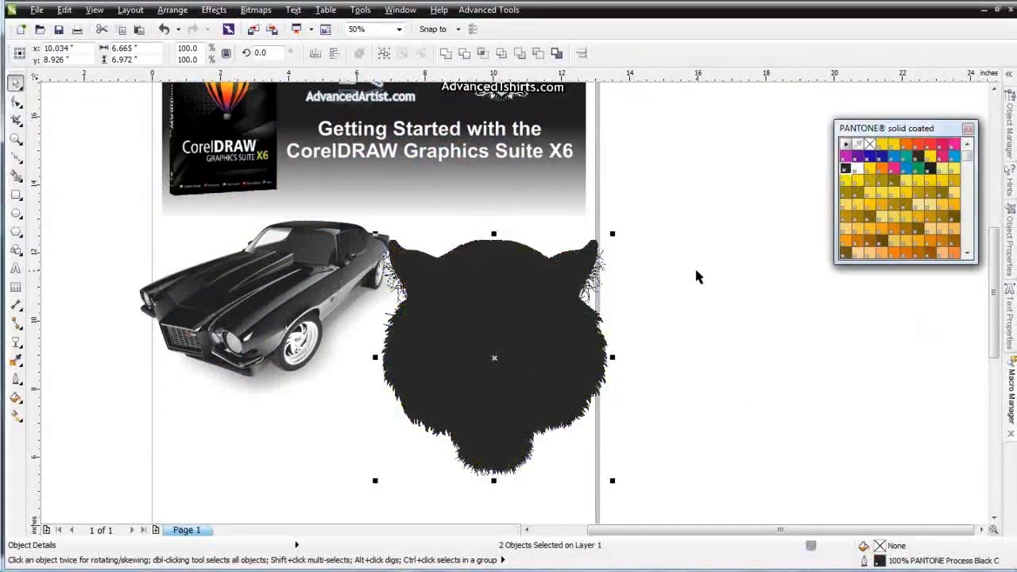
key(ctrl+z)
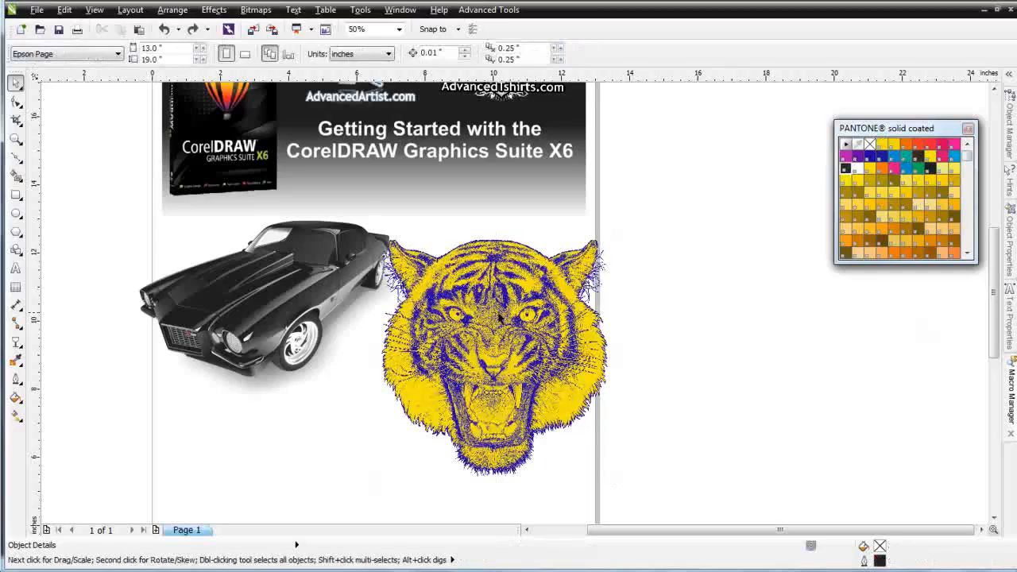
right_click(846, 169)
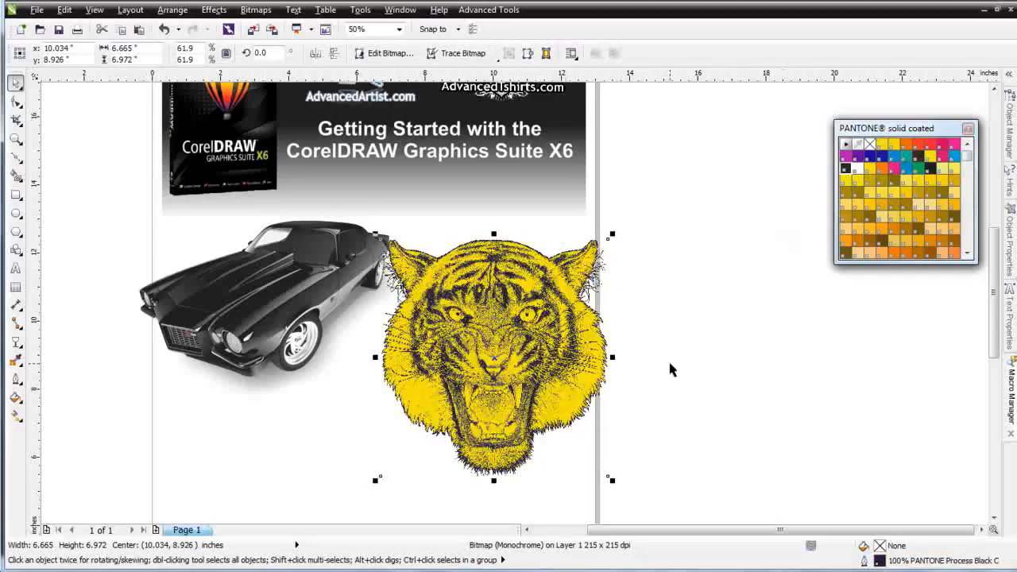
scroll(463, 352, up, 1)
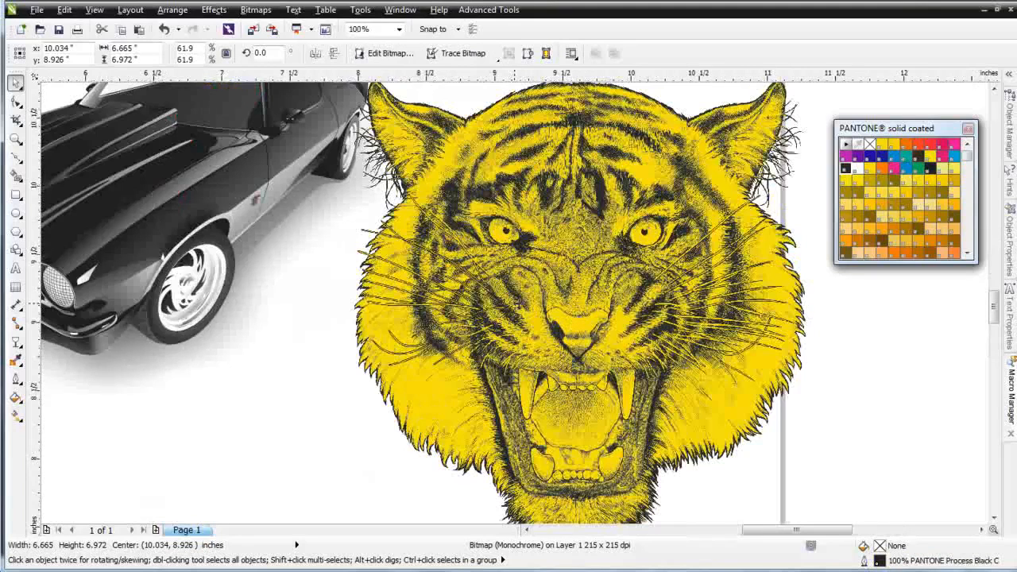
scroll(544, 304, up, 1)
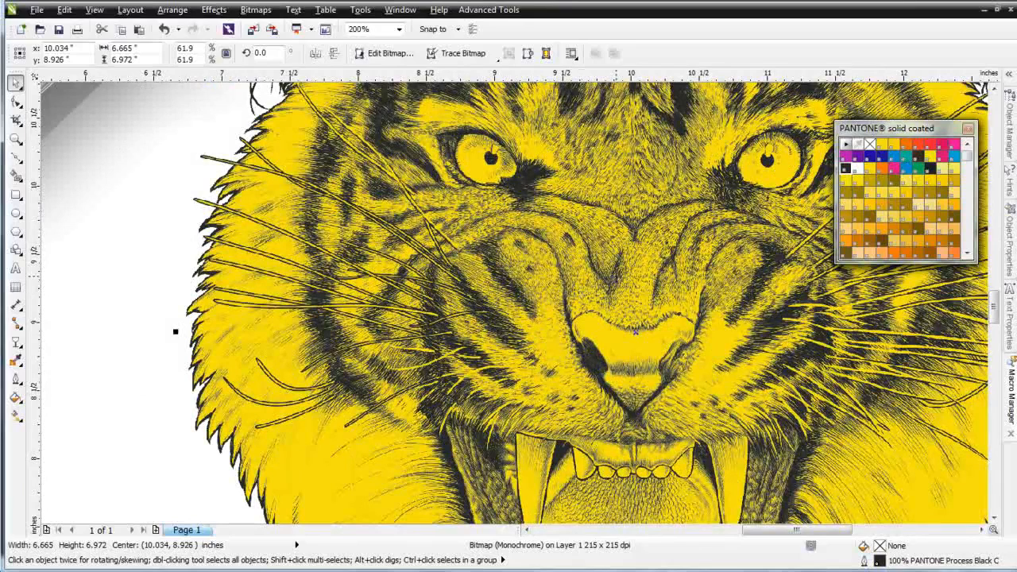
scroll(428, 301, down, 2)
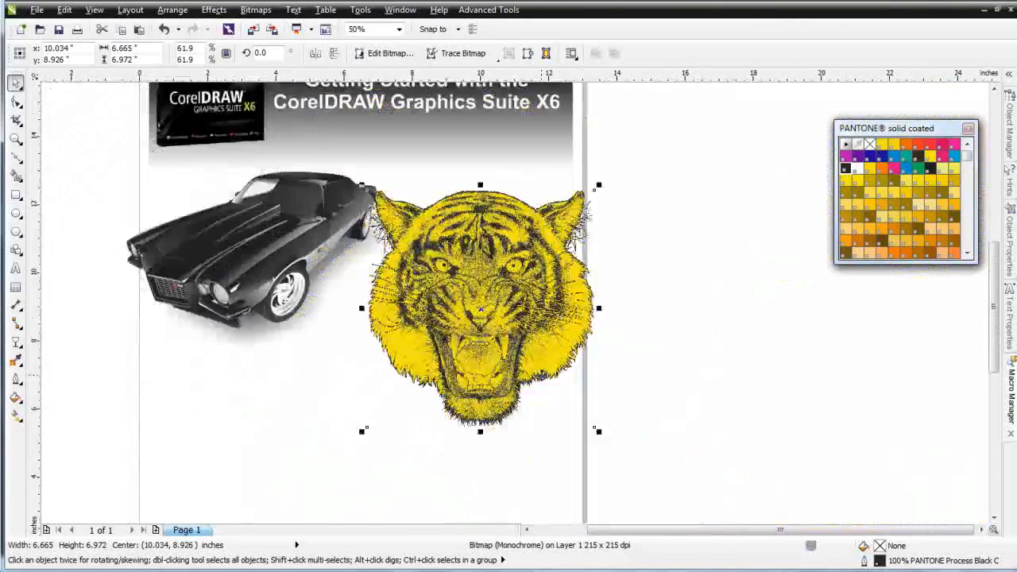
Place a copy of the tiger's black line-work bitmap beside the page, centered at about X 18.4, Y 9.2 inches.
click(643, 362)
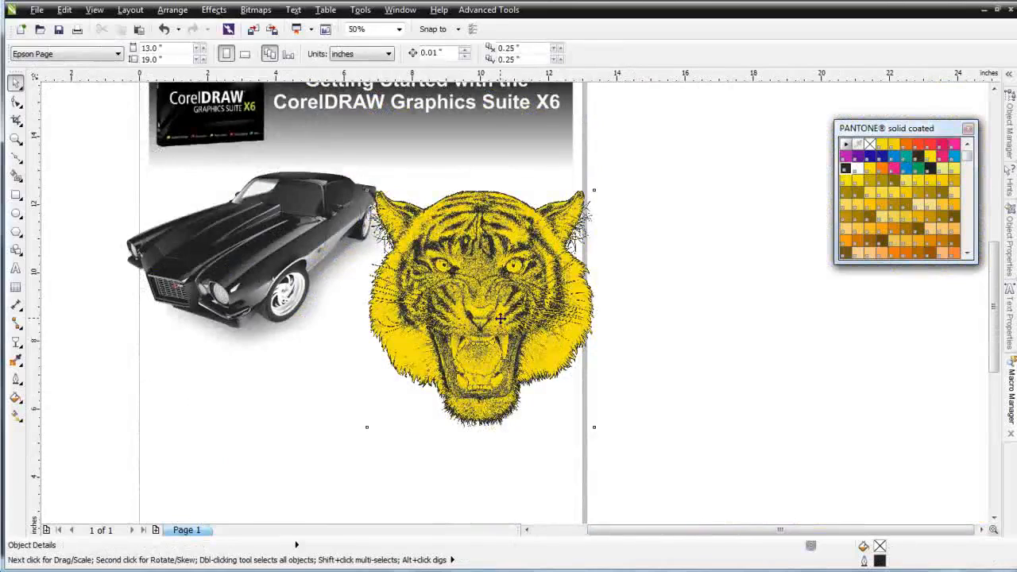
click(491, 405)
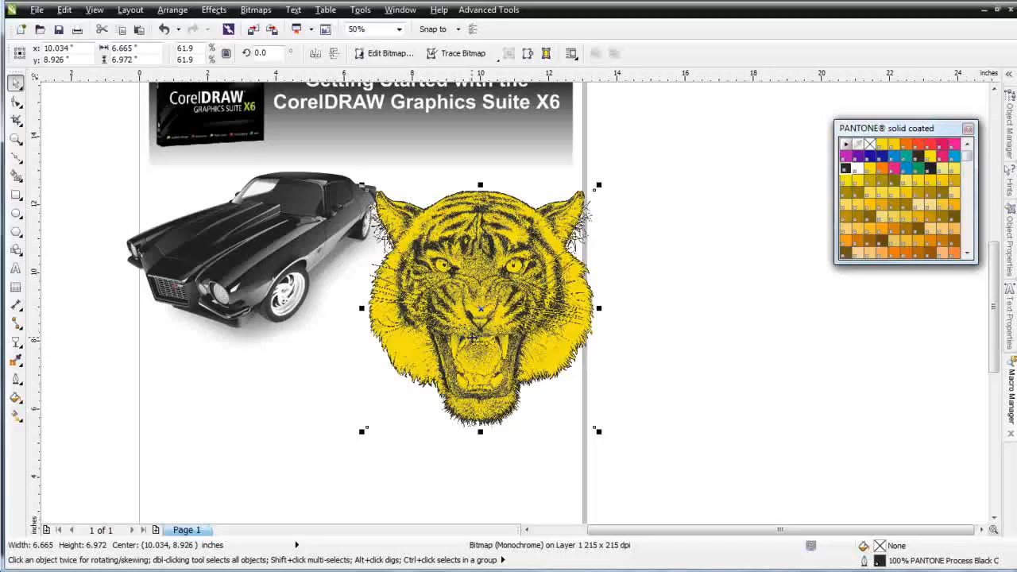
drag(475, 250, 760, 240)
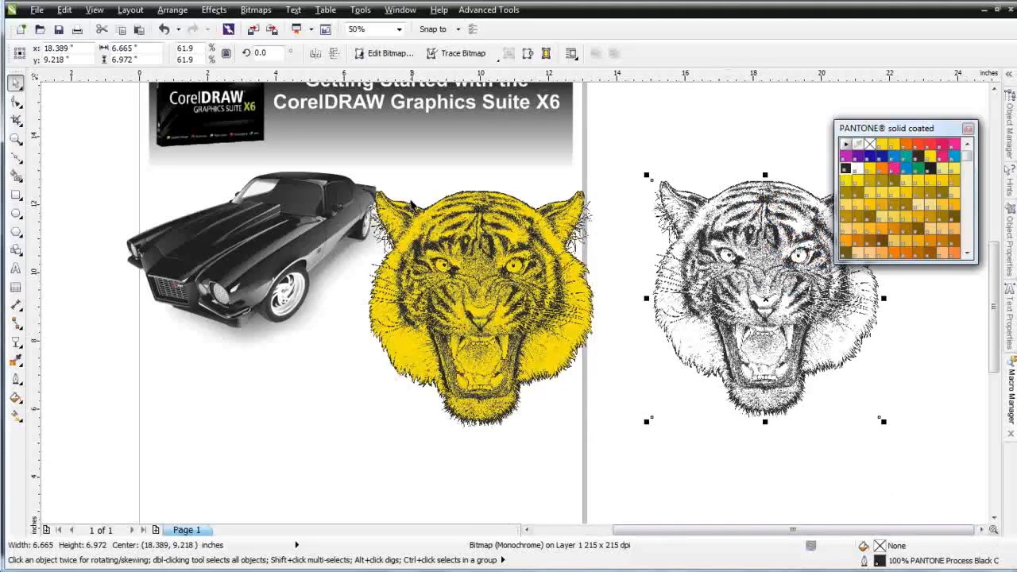
Convert the tiger copy to an 8-bit grayscale bitmap at 300 dpi and move it to about X 18, Y 8.3 inches.
click(266, 9)
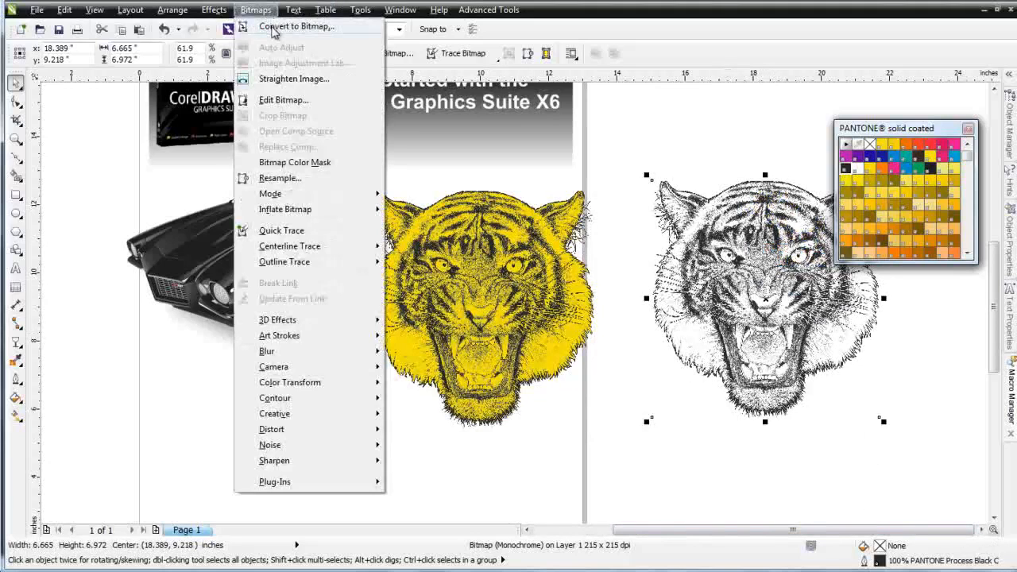
click(272, 28)
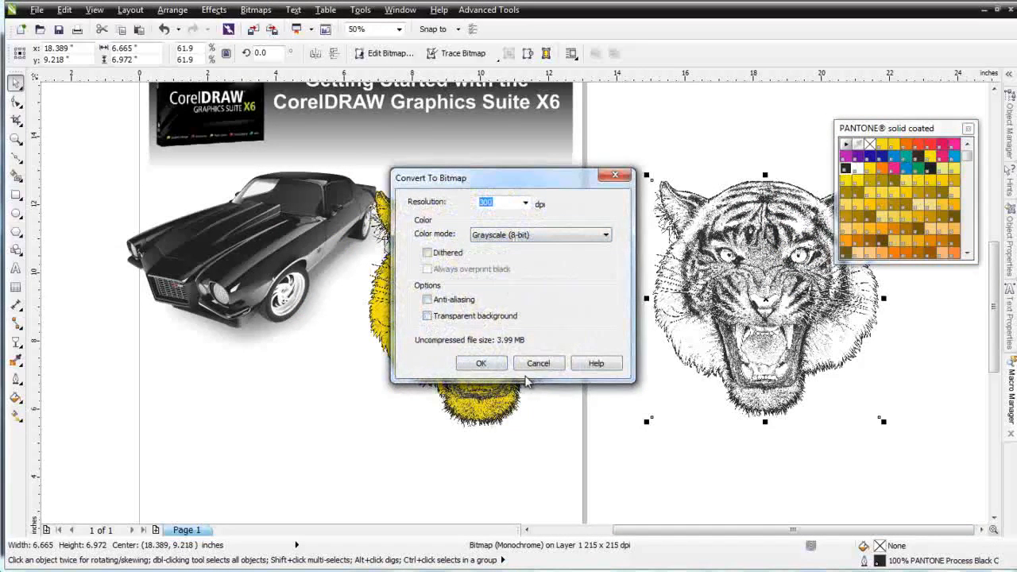
click(480, 363)
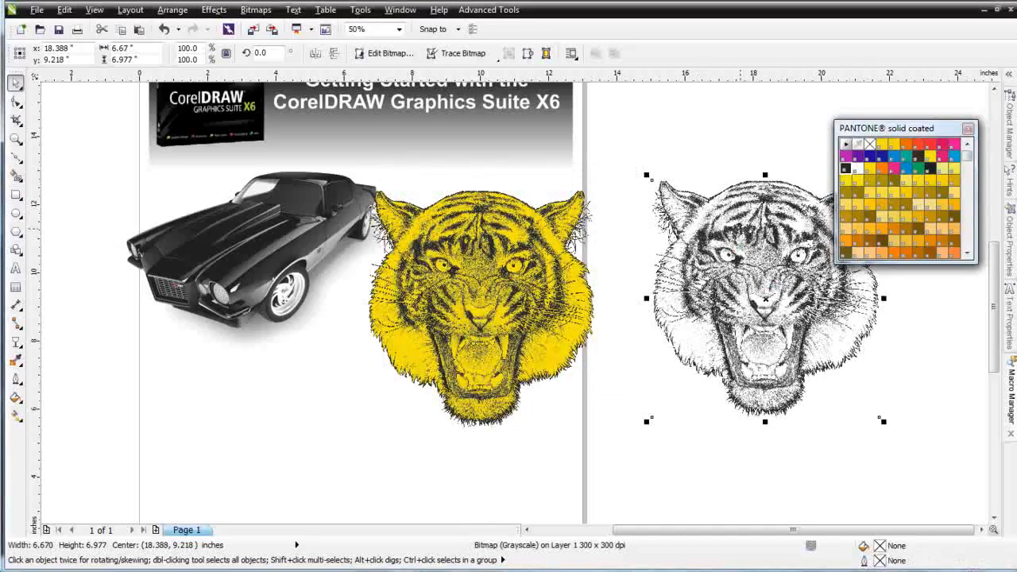
drag(747, 227, 737, 309)
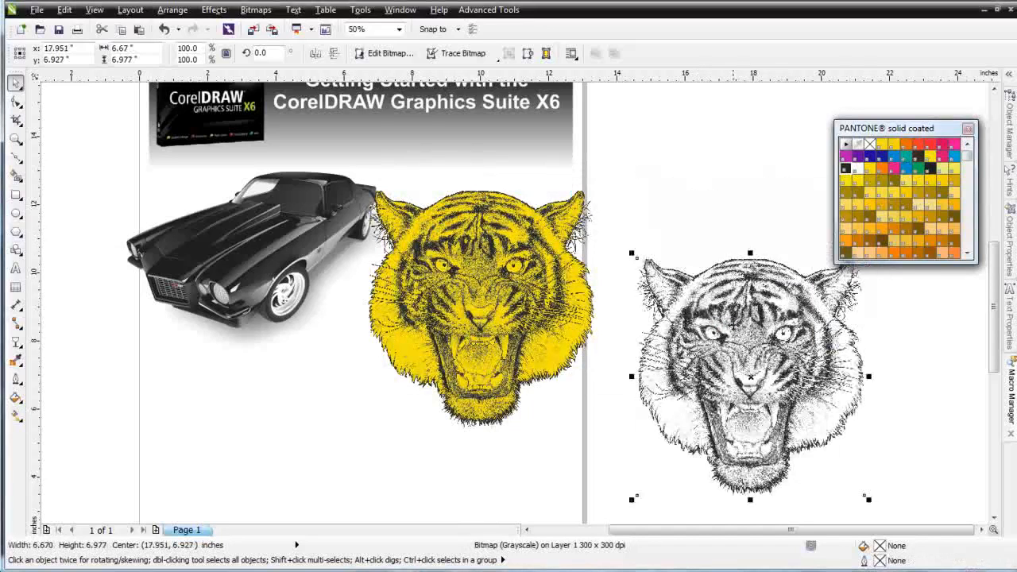
drag(782, 417, 786, 323)
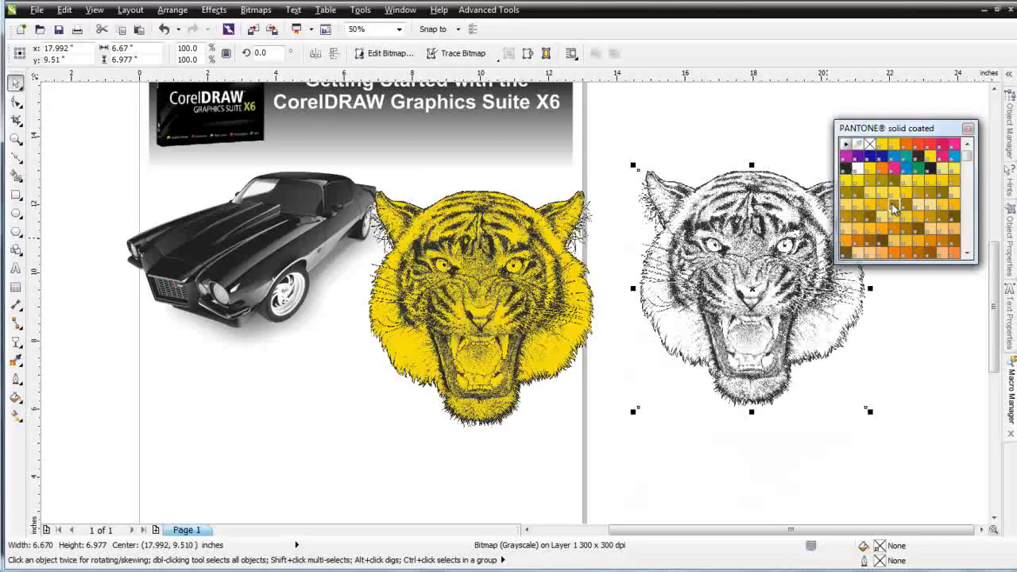
drag(767, 274, 775, 324)
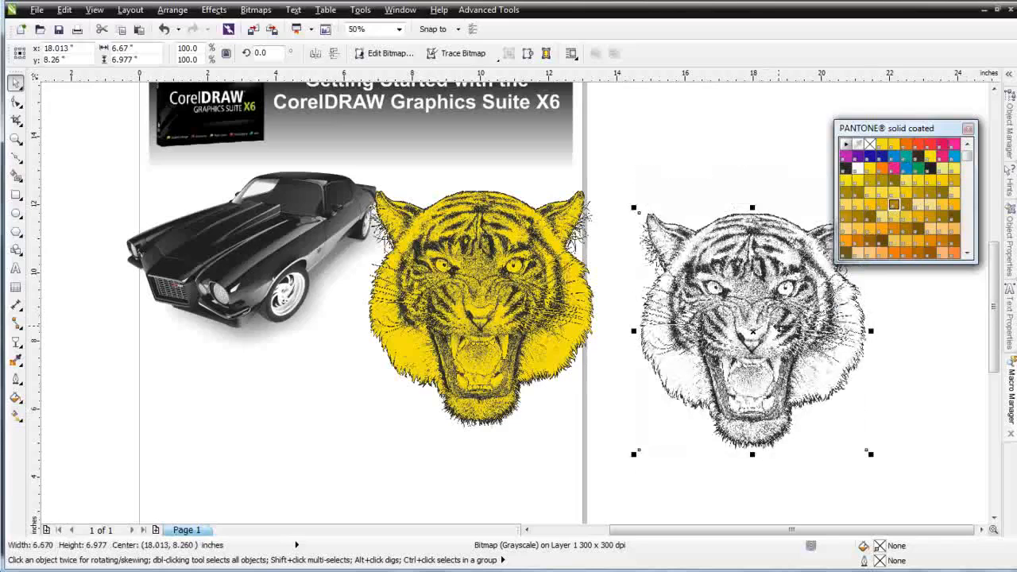
Convert the grayscale tiger to a 300 dpi monochrome bitmap with the Fashion Factory 3 monochrome image conversion.
click(488, 10)
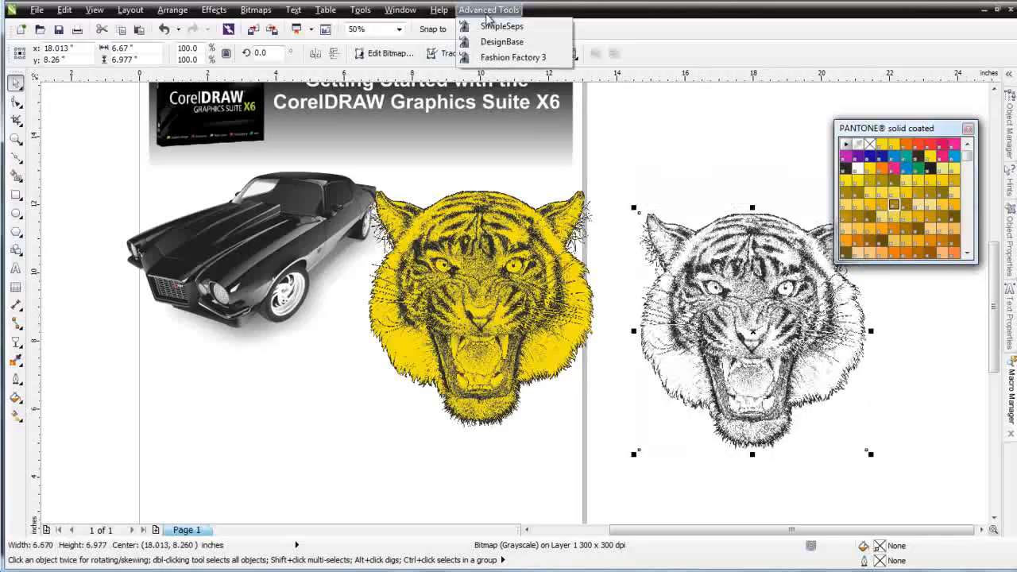
click(512, 57)
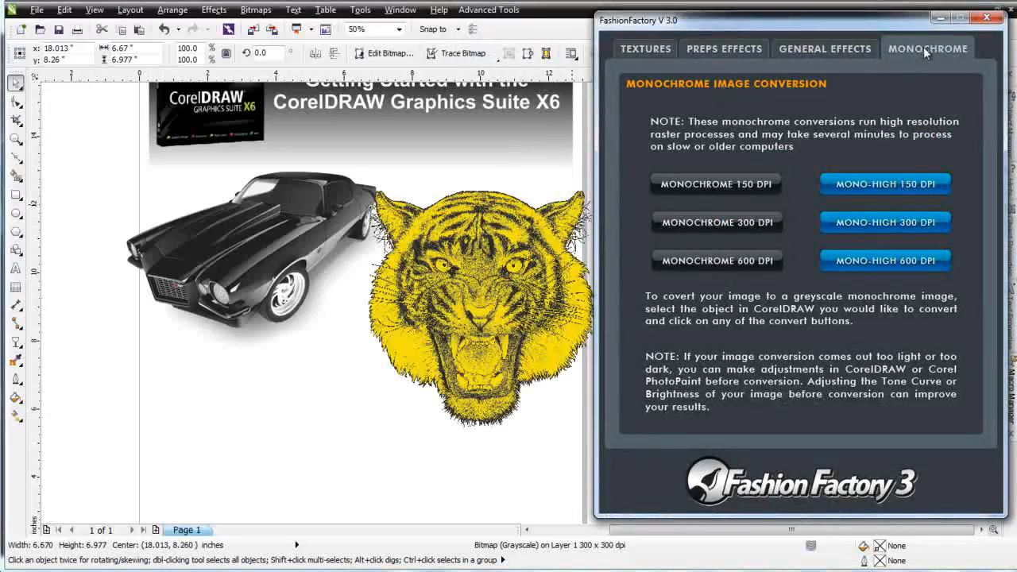
drag(835, 24, 351, 57)
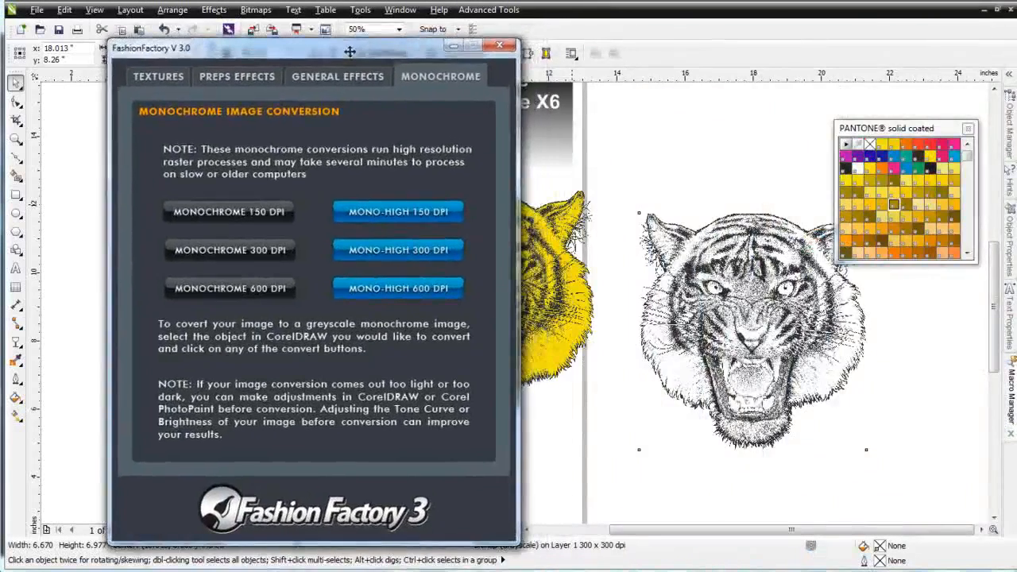
click(784, 309)
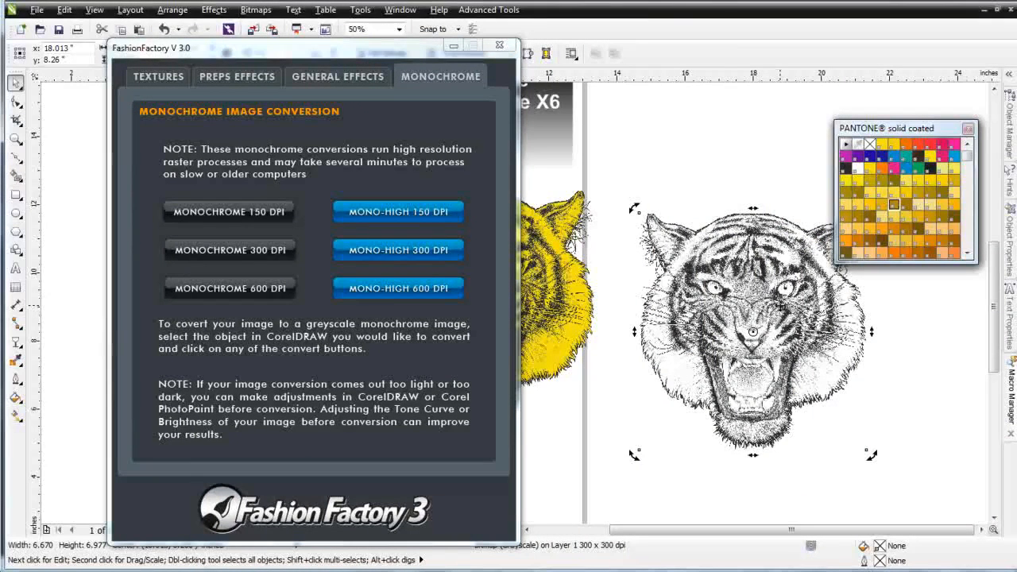
click(275, 251)
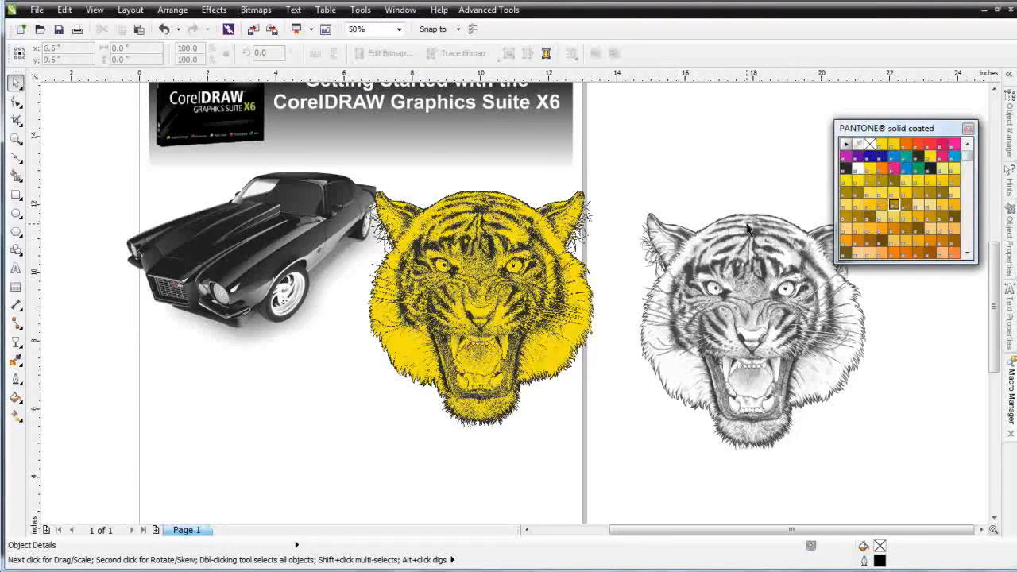
Remove the background color of the converted monochrome tiger and recolor its lines with PANTONE Blue 072 C.
click(746, 335)
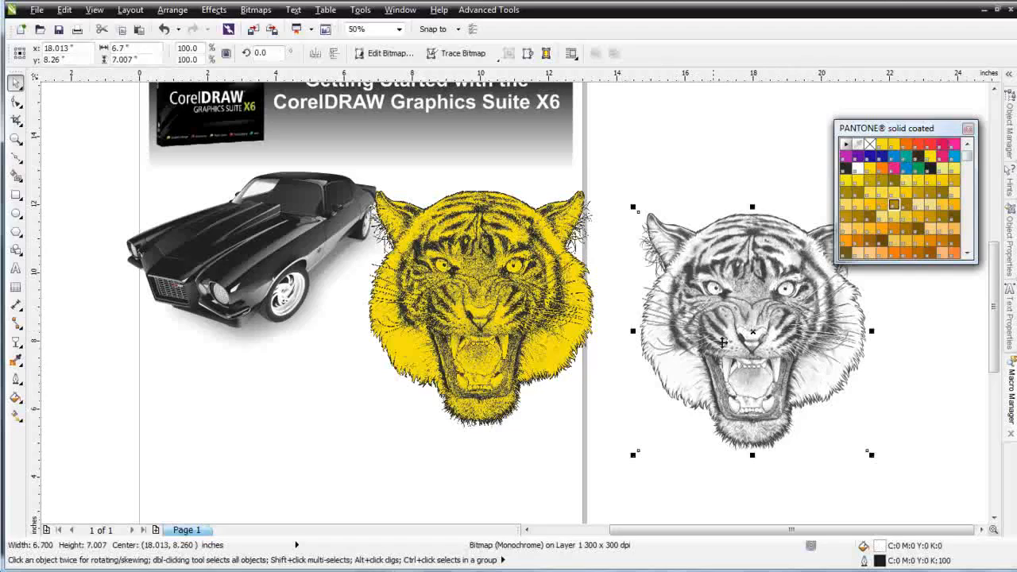
click(869, 156)
click(870, 144)
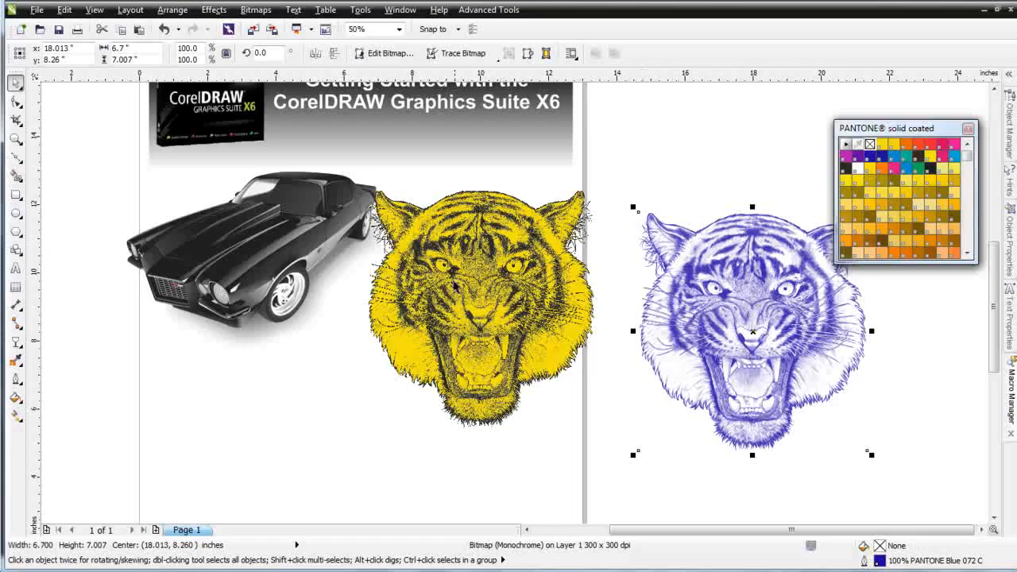
Recolor the monochrome tiger's lines with PANTONE 105 C and move it up to about X 18.2, Y 9.2 inches.
click(894, 182)
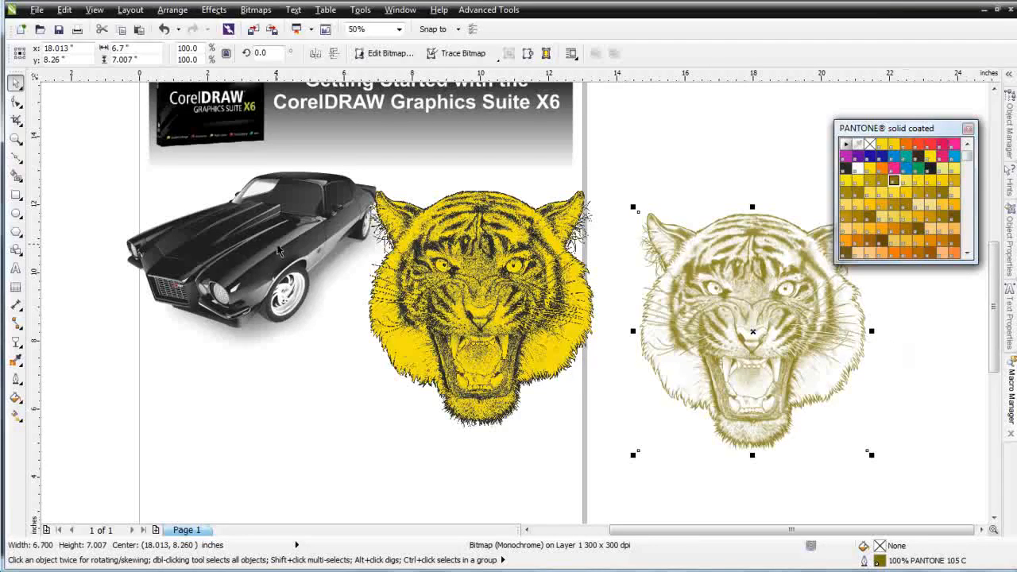
drag(762, 339, 771, 305)
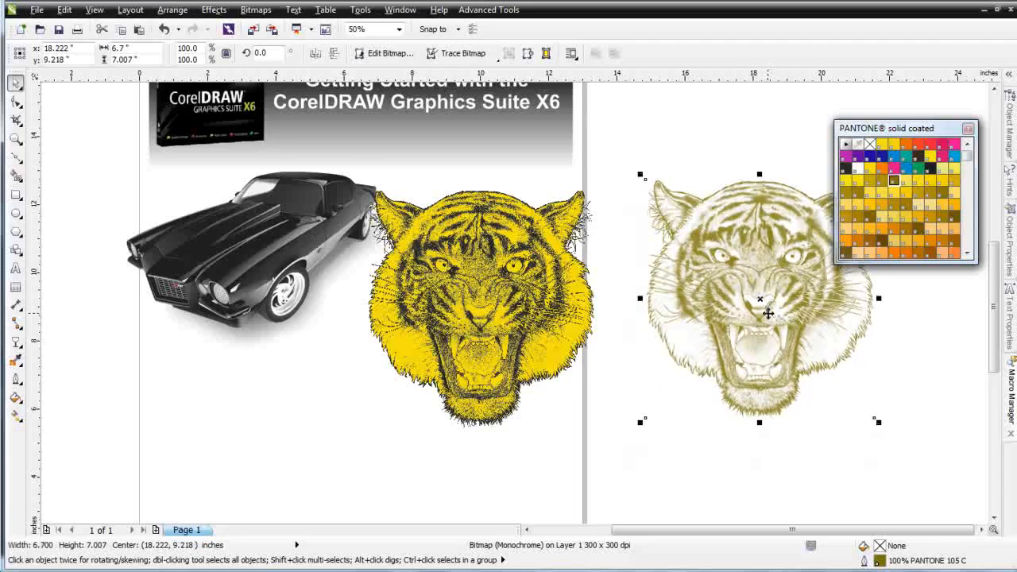